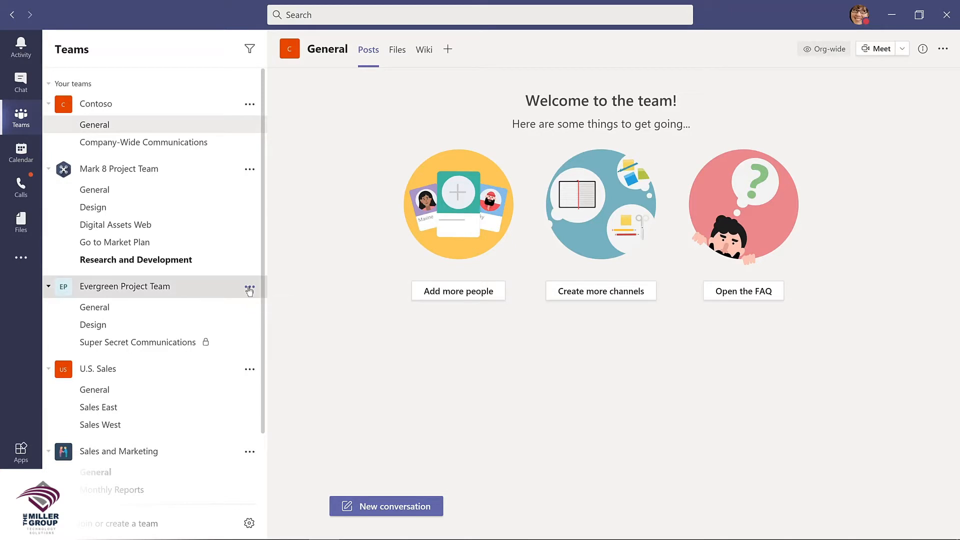
pyautogui.click(249, 288)
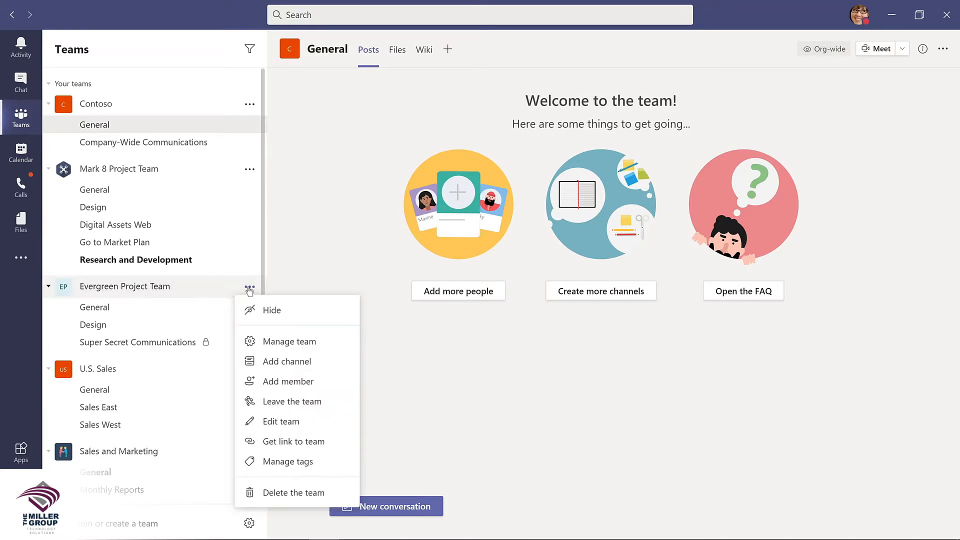
pyautogui.click(272, 342)
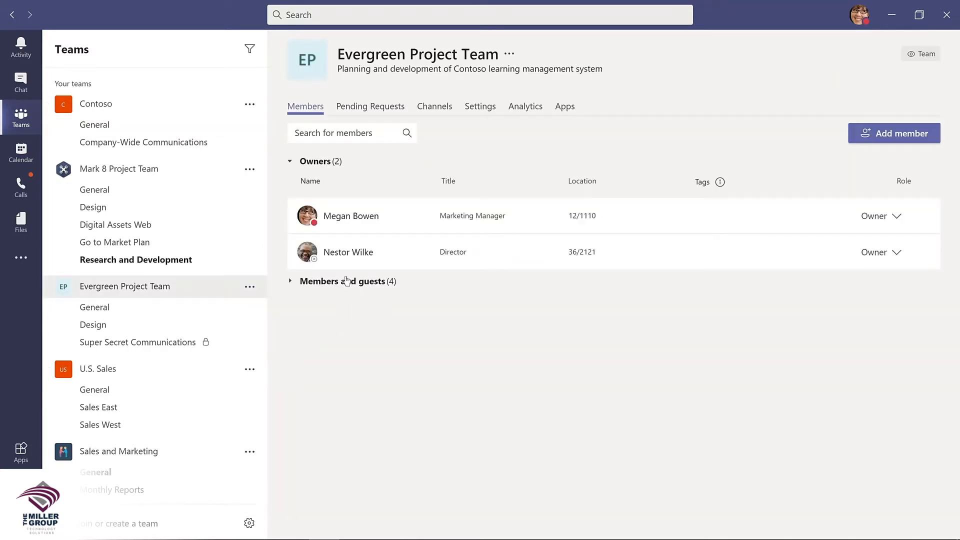
pyautogui.click(342, 282)
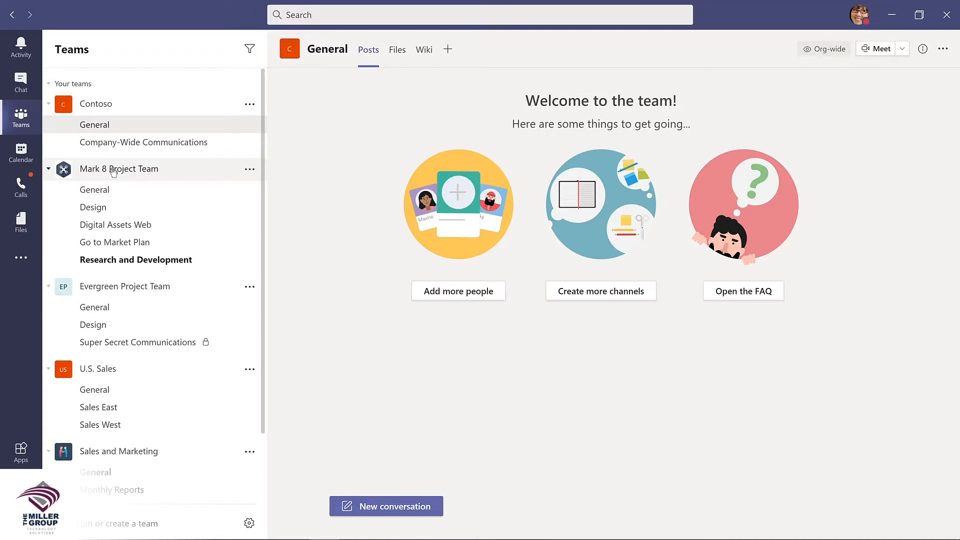
pyautogui.click(316, 14)
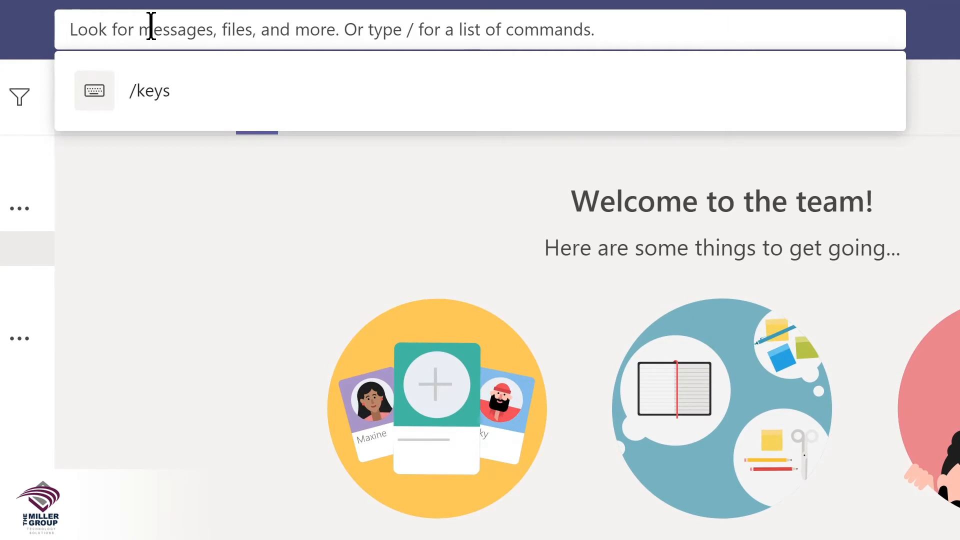
pyautogui.write('marketing')
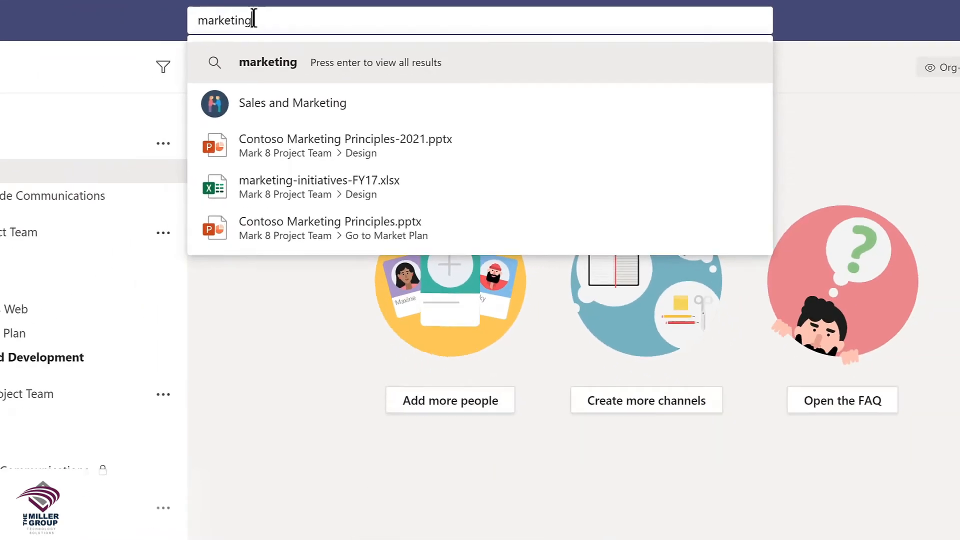
pyautogui.press('Return')
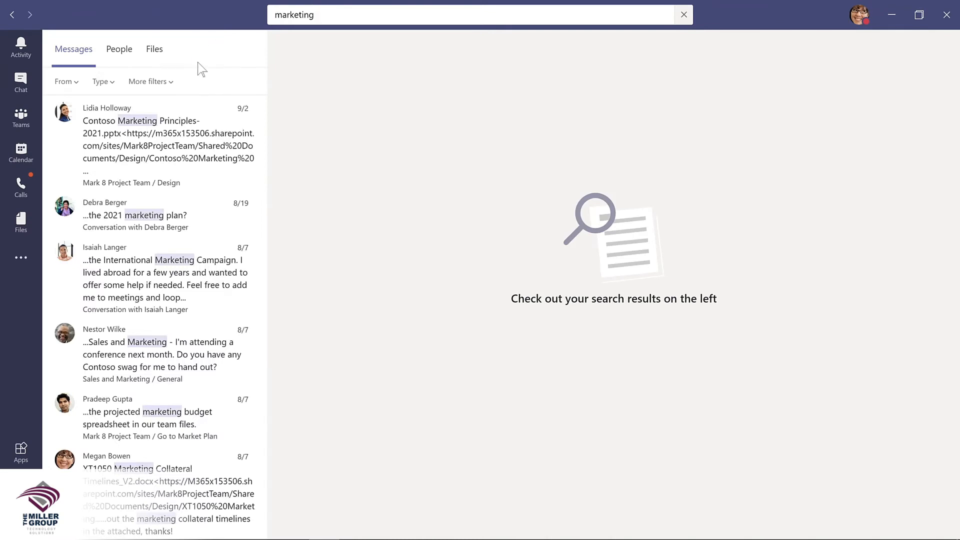
pyautogui.click(119, 52)
pyautogui.click(150, 53)
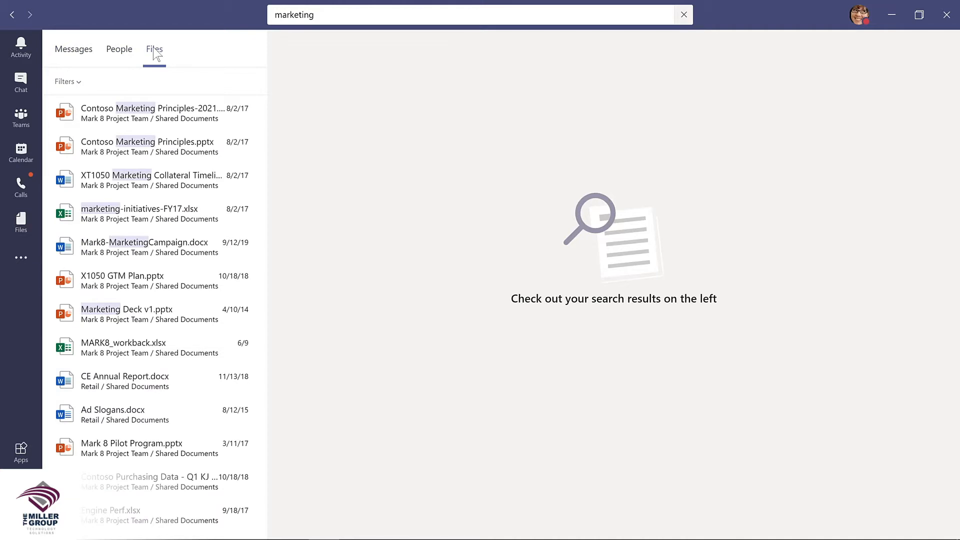
pyautogui.click(78, 82)
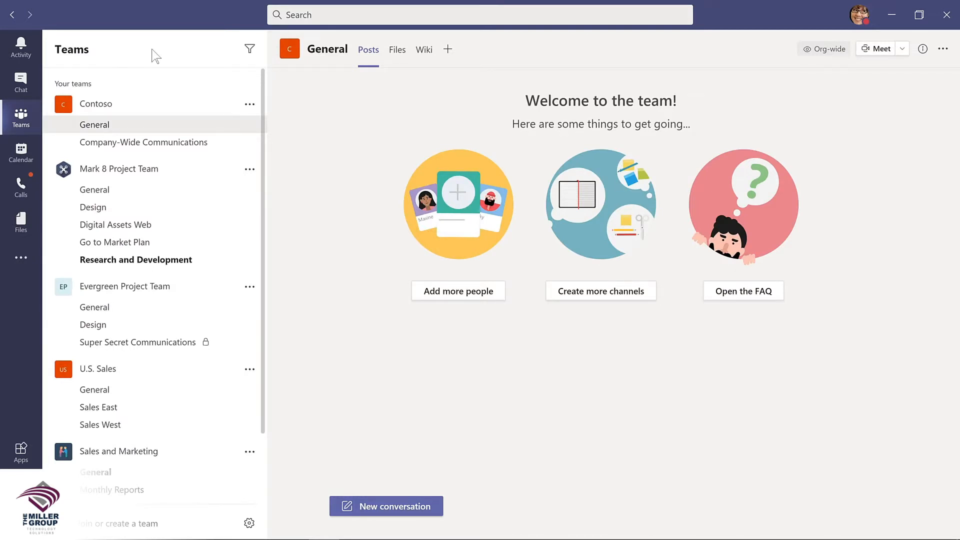
# Step: Run /keys from the search box to view keyboard shortcuts, close them, then list the slash commands
pyautogui.hotkey('ctrl', 'e')
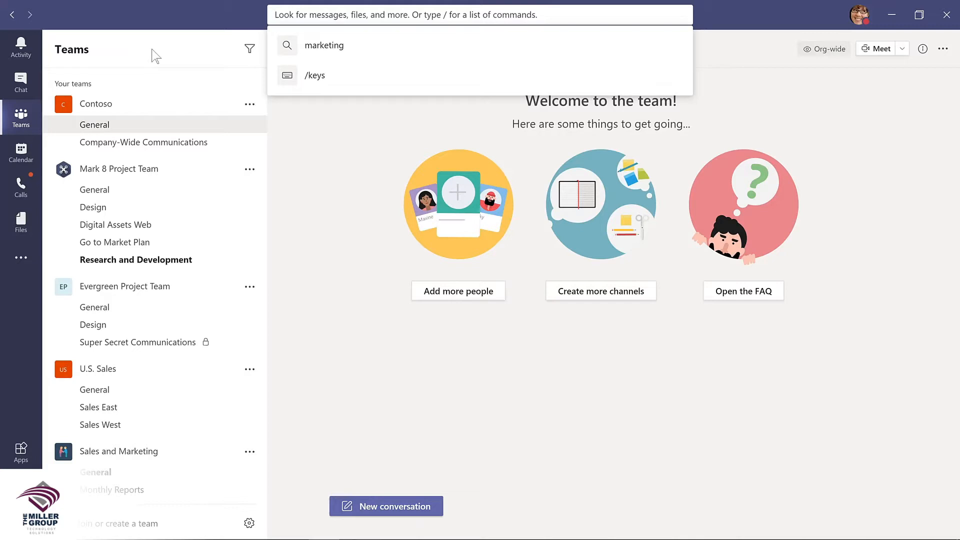
pyautogui.write('/keys')
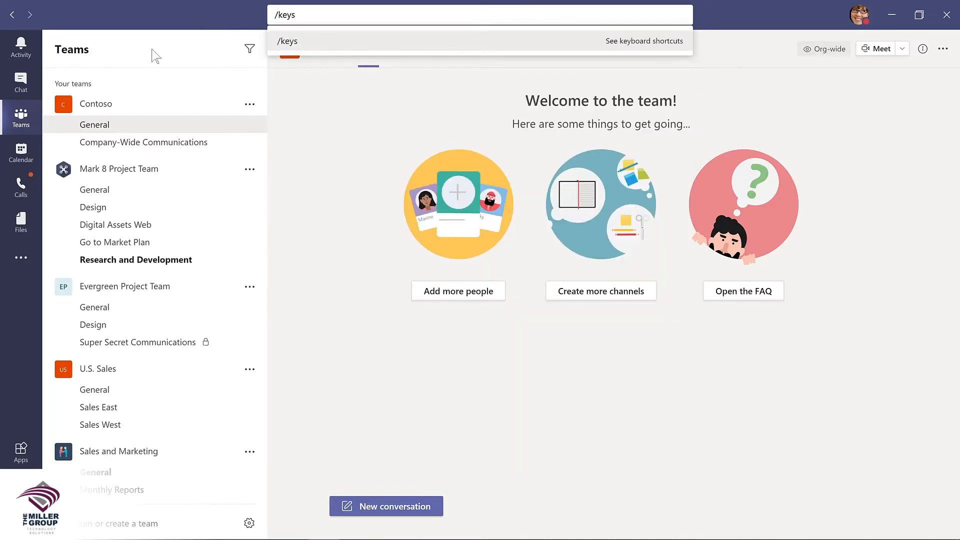
pyautogui.press('Return')
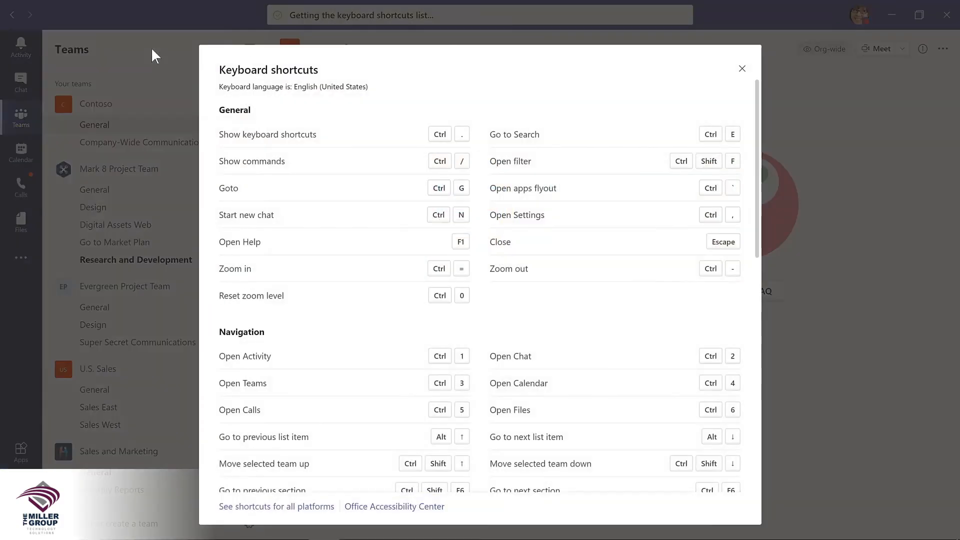
pyautogui.press('Escape')
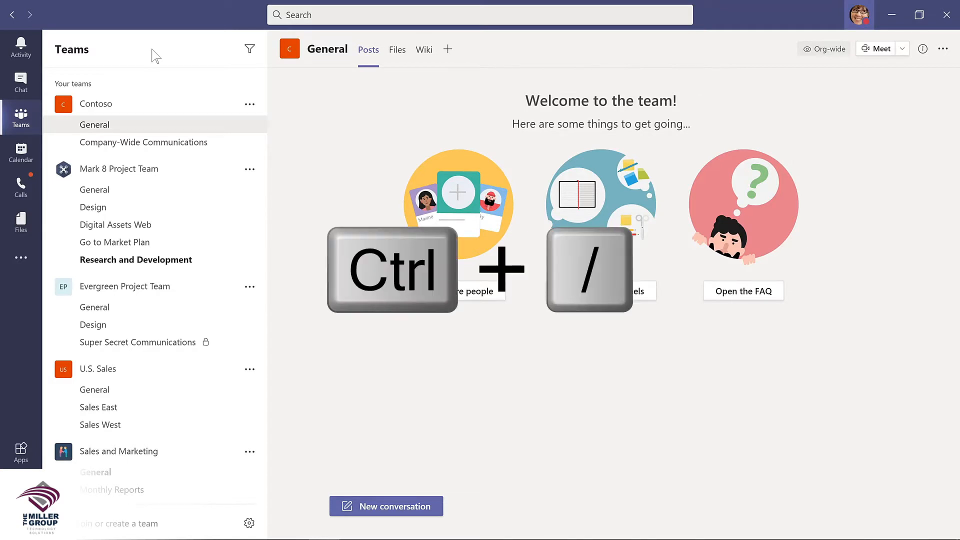
pyautogui.hotkey('ctrl', '/')
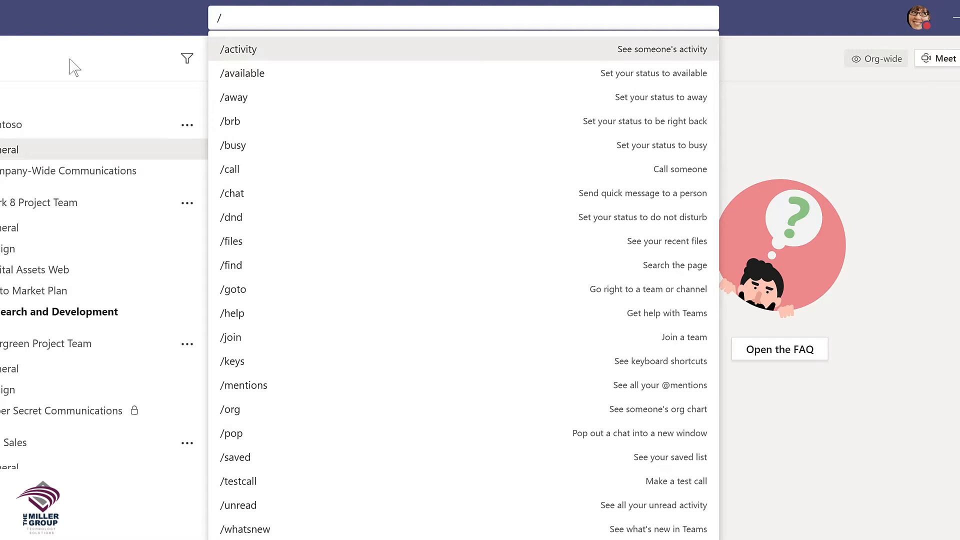
# Step: Open the What's new page, view then dismiss the /files recent files list, and reopen the slash commands
pyautogui.write('whatsnew')
pyautogui.click(252, 50)
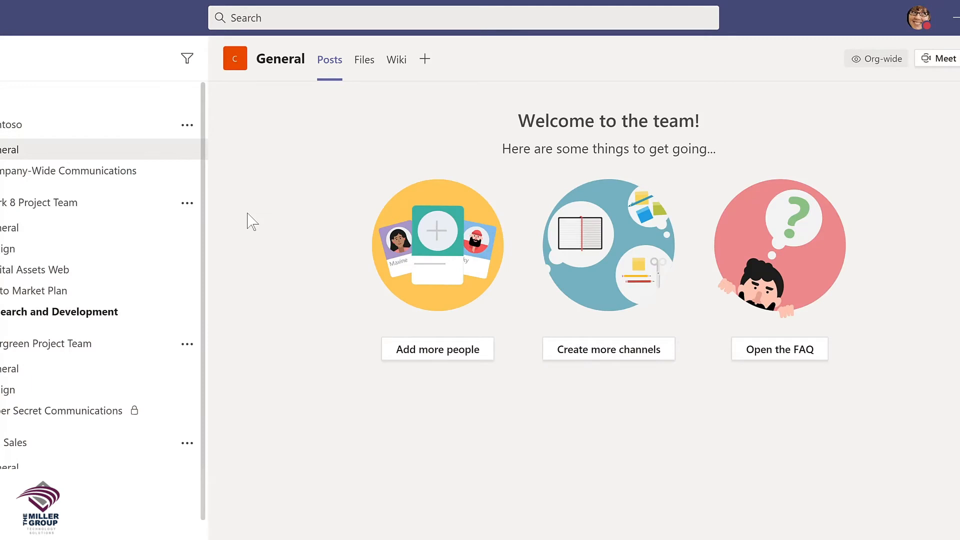
pyautogui.write('/')
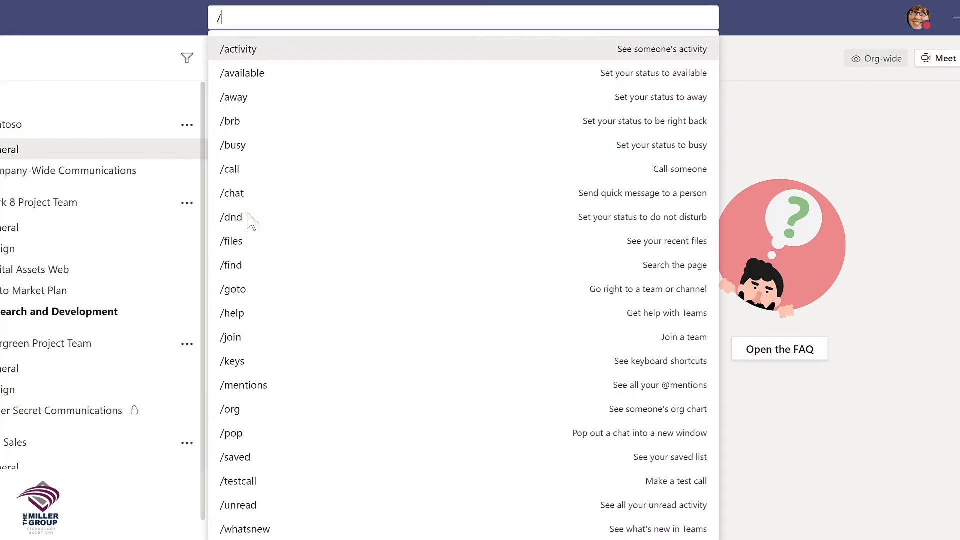
pyautogui.click(239, 240)
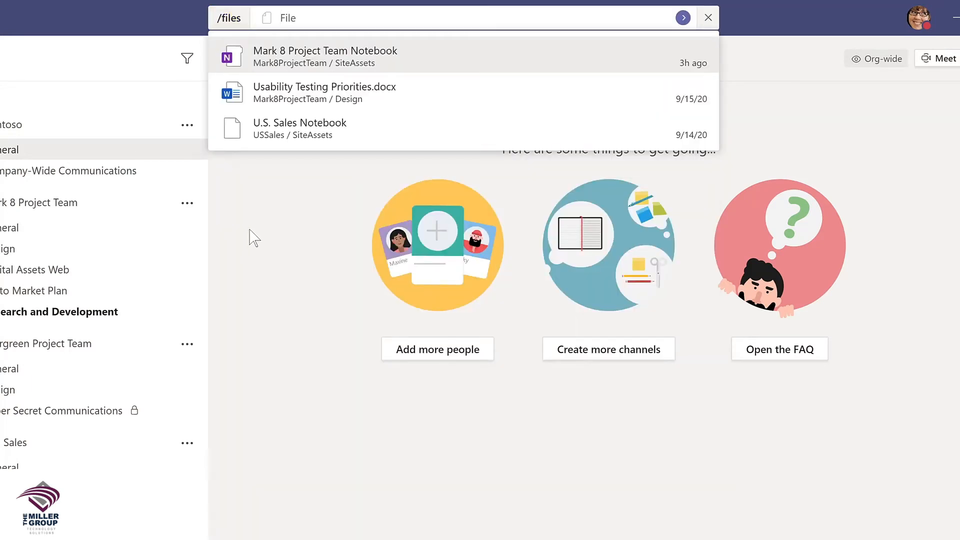
pyautogui.click(311, 98)
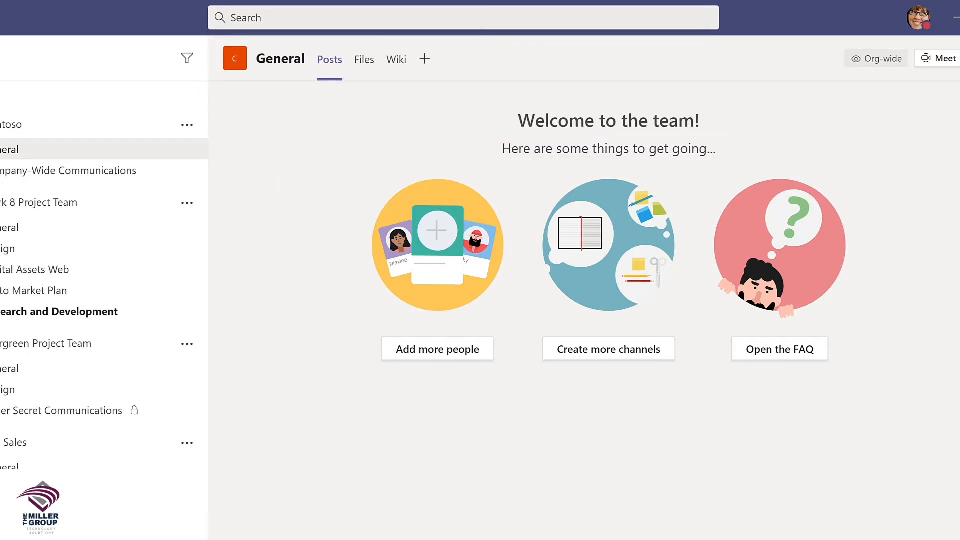
pyautogui.hotkey('ctrl', '/')
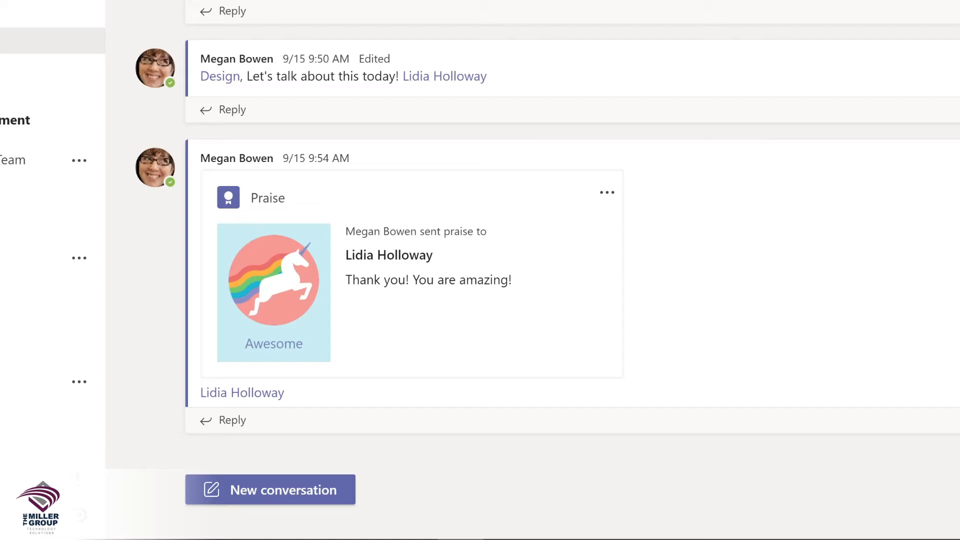
pyautogui.click(280, 482)
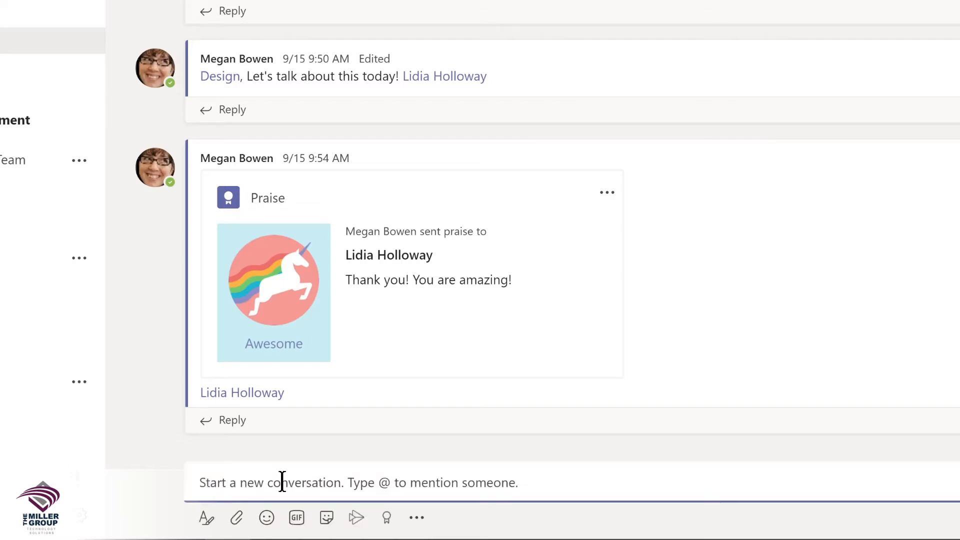
pyautogui.write('@')
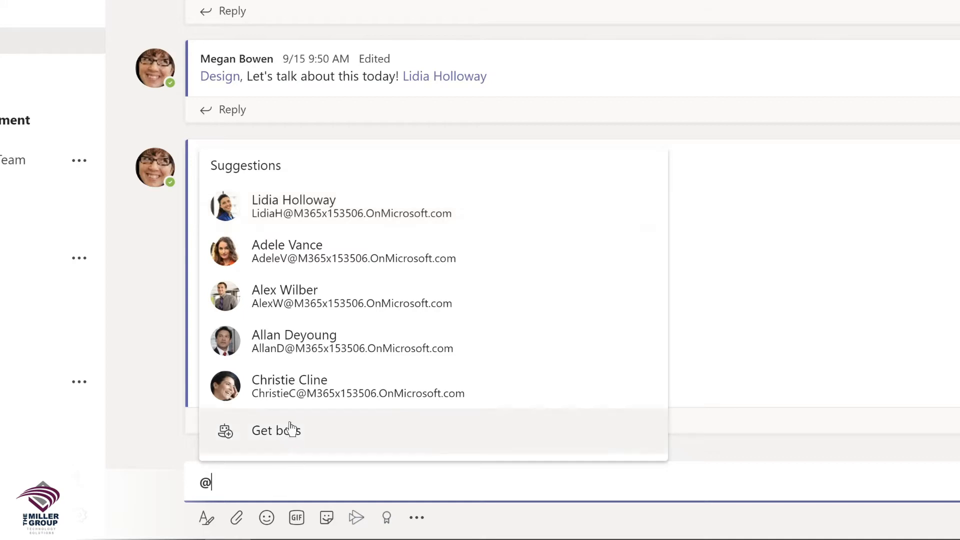
pyautogui.click(286, 218)
pyautogui.write(',')
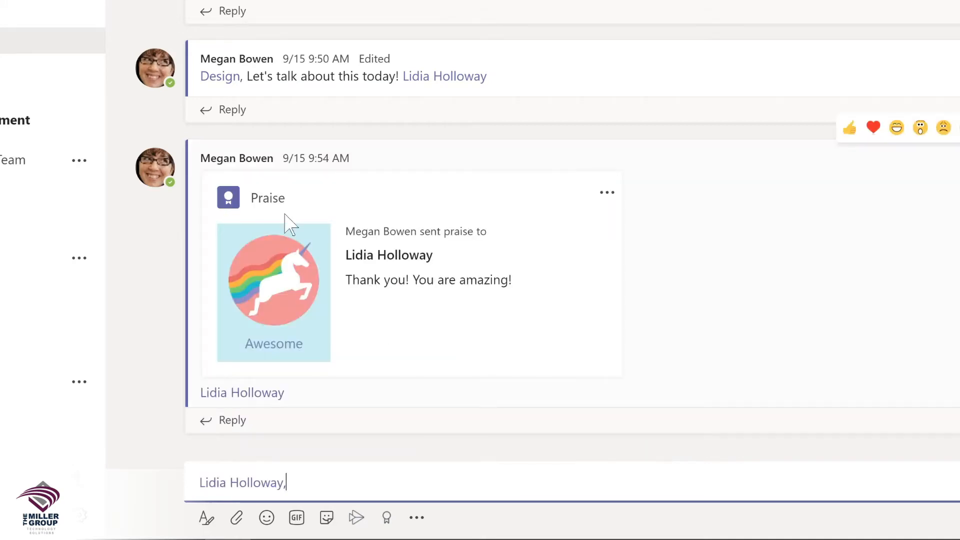
pyautogui.write(' please shar')
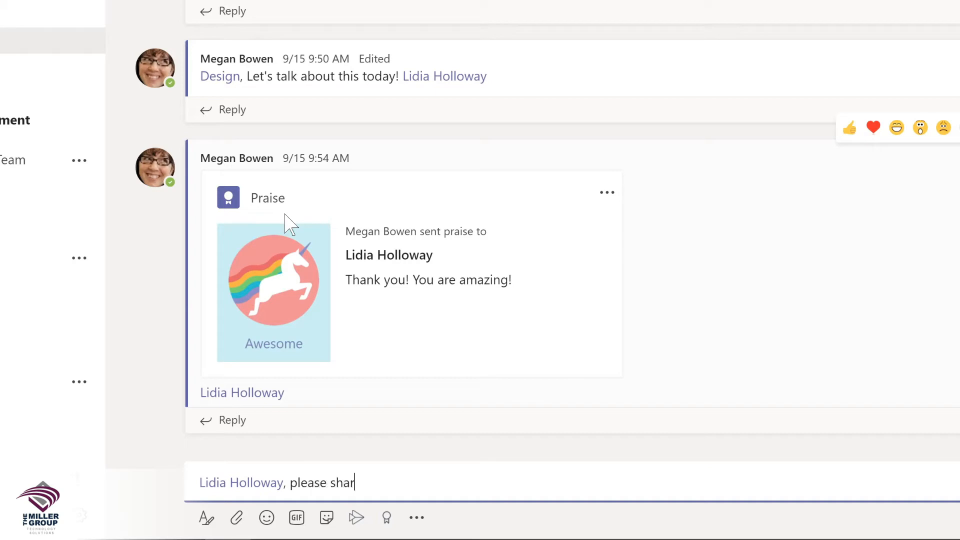
pyautogui.write('e an update on your conversation with the sales team.')
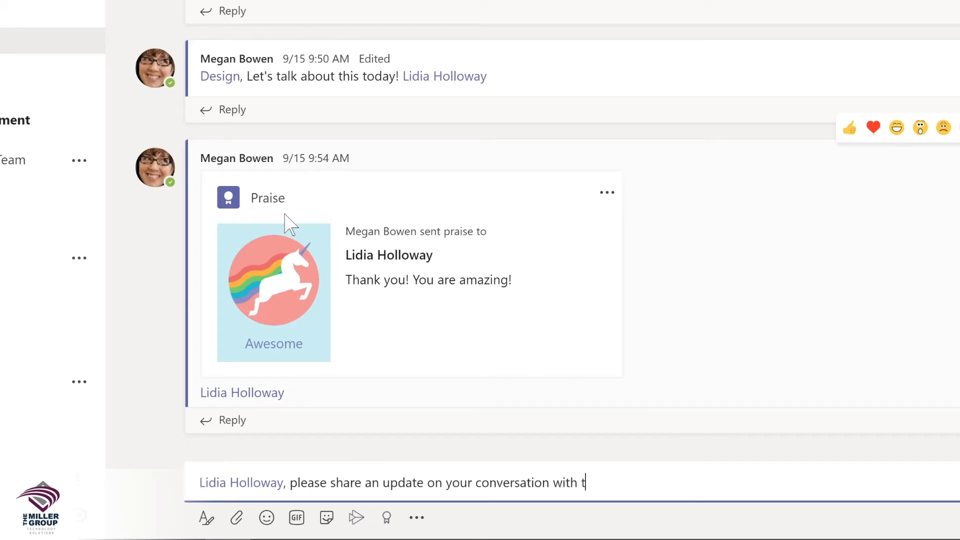
pyautogui.press('Return')
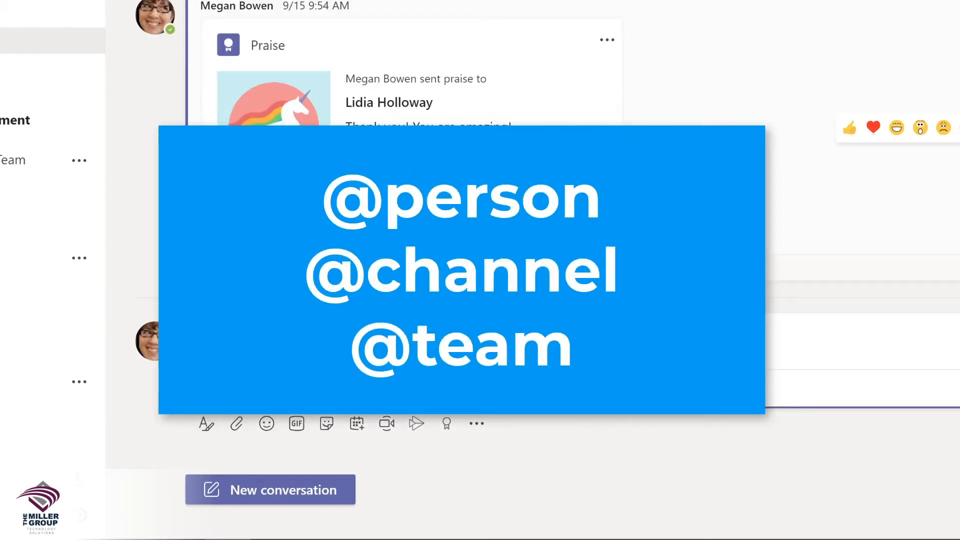
pyautogui.click(293, 488)
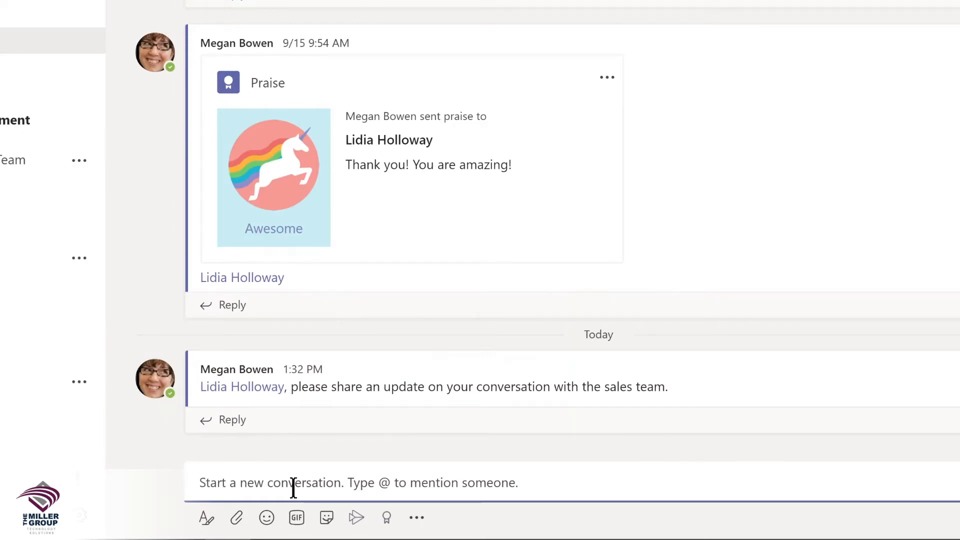
pyautogui.write('@De')
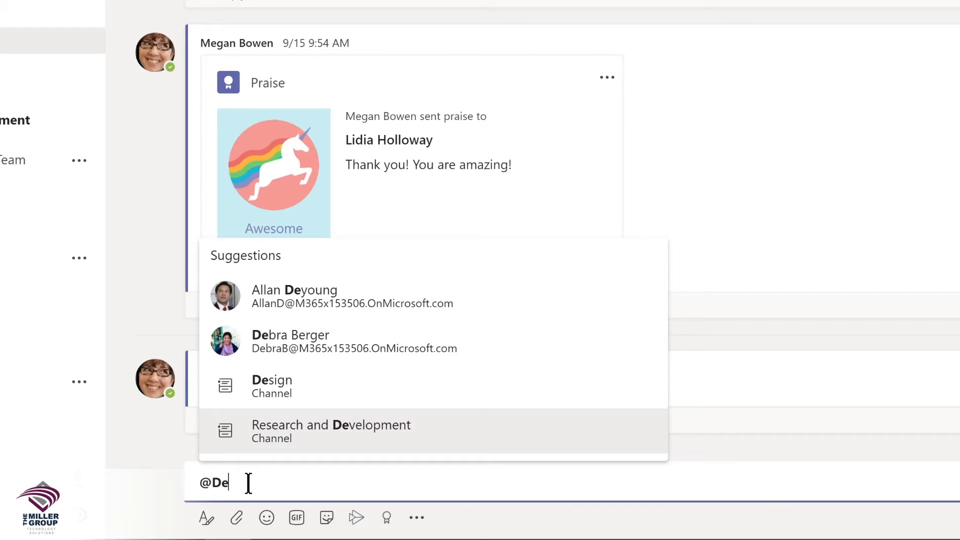
pyautogui.click(272, 385)
pyautogui.write(", I'm so excited about our team retreat tomorrow!")
pyautogui.press('Return')
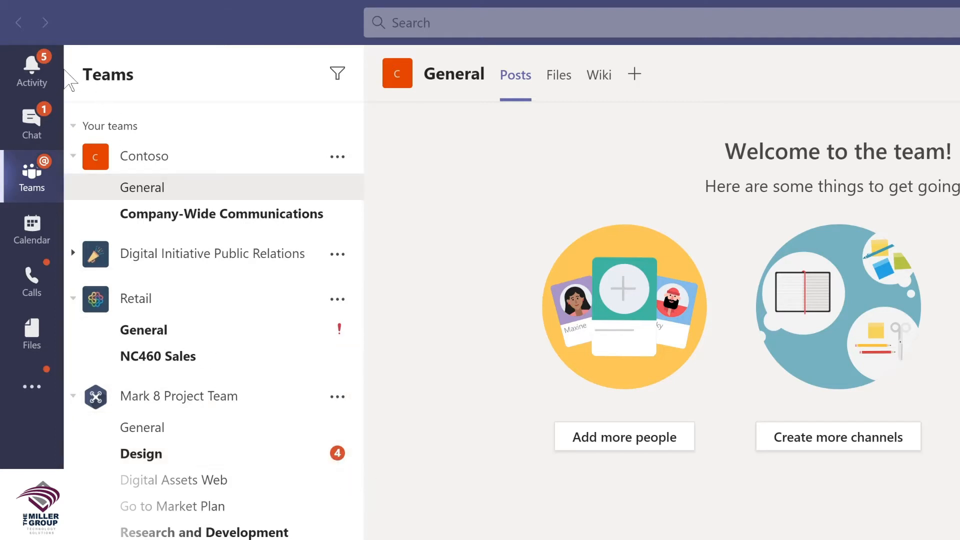
pyautogui.click(35, 70)
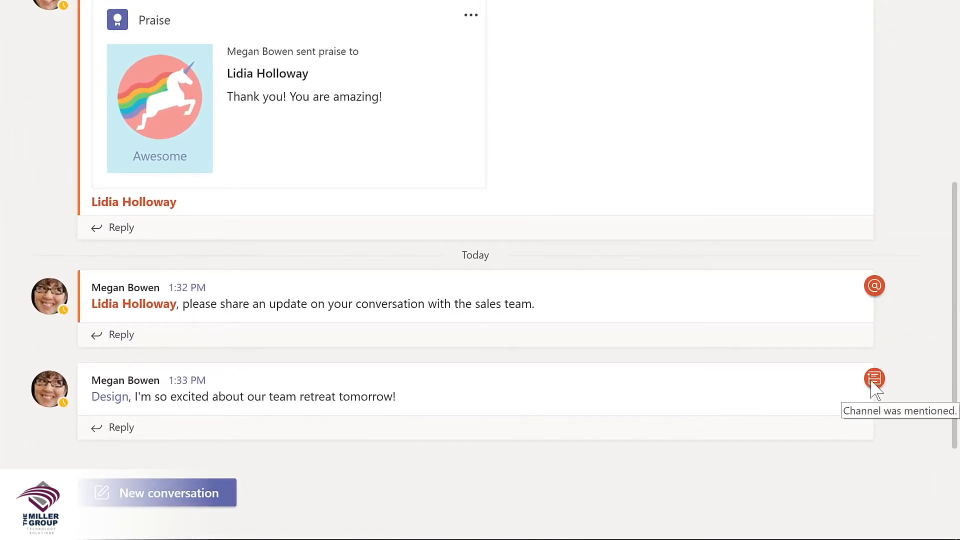
pyautogui.click(113, 429)
pyautogui.write('Ya')
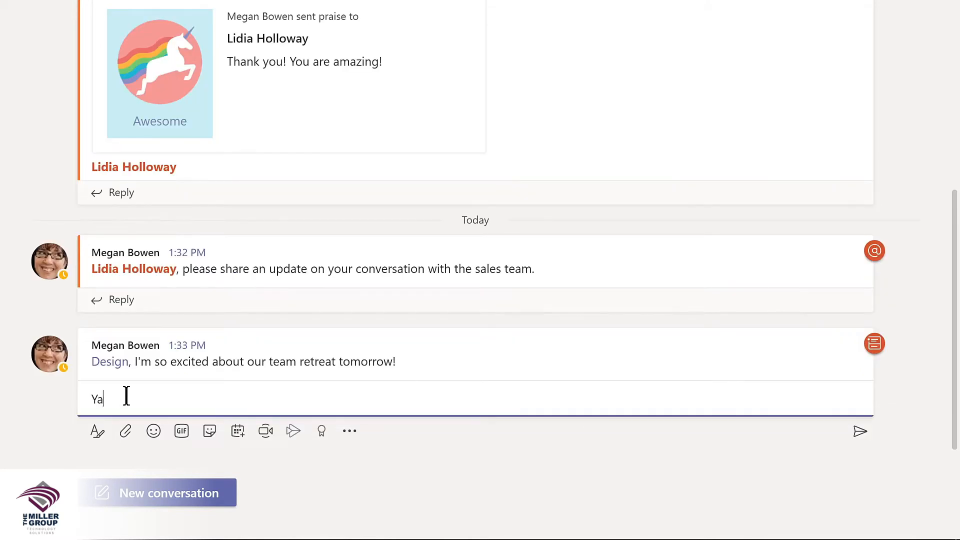
pyautogui.write("y! I'm looking forward to working with the @m")
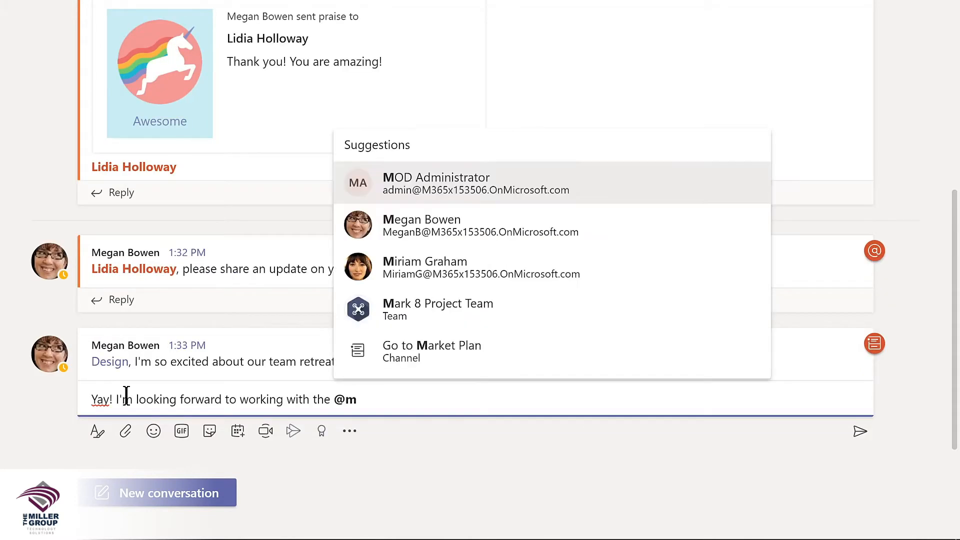
pyautogui.click(436, 305)
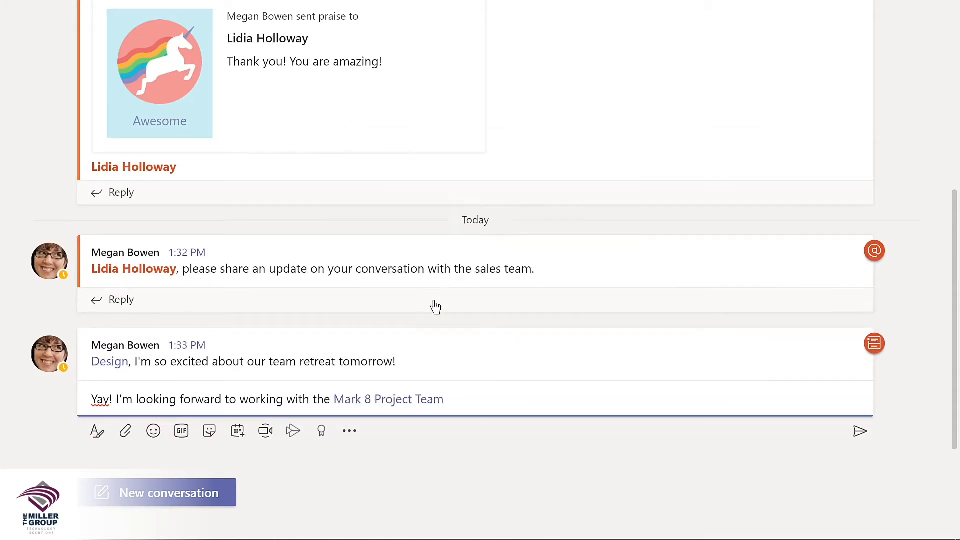
pyautogui.press('Return')
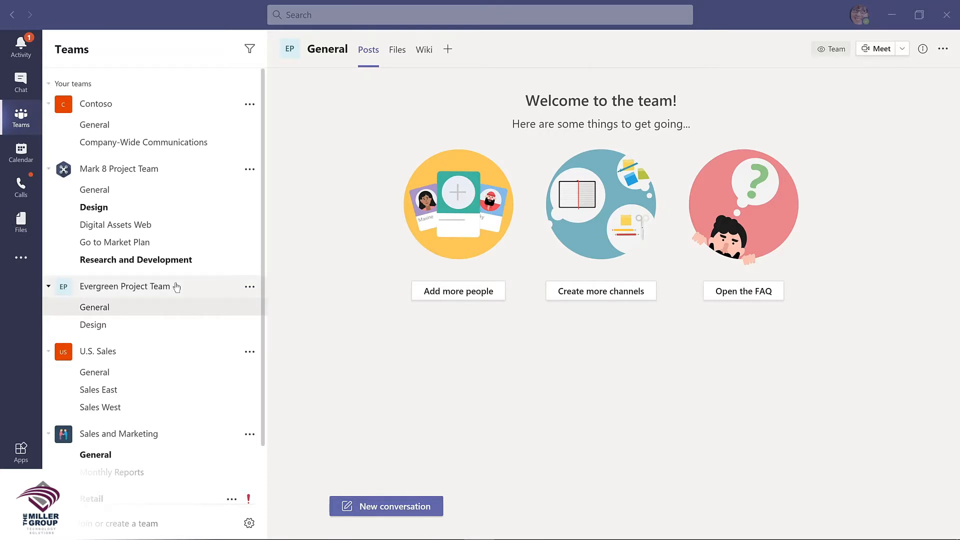
# Step: Rename the Evergreen Project Team to 'Evergreen LMS Project Team' through Edit team
pyautogui.click(249, 289)
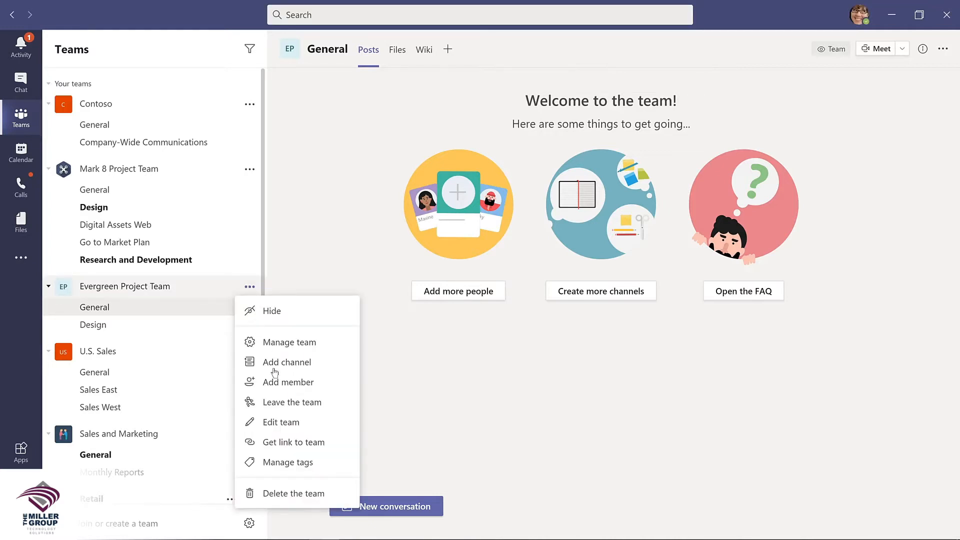
pyautogui.click(273, 426)
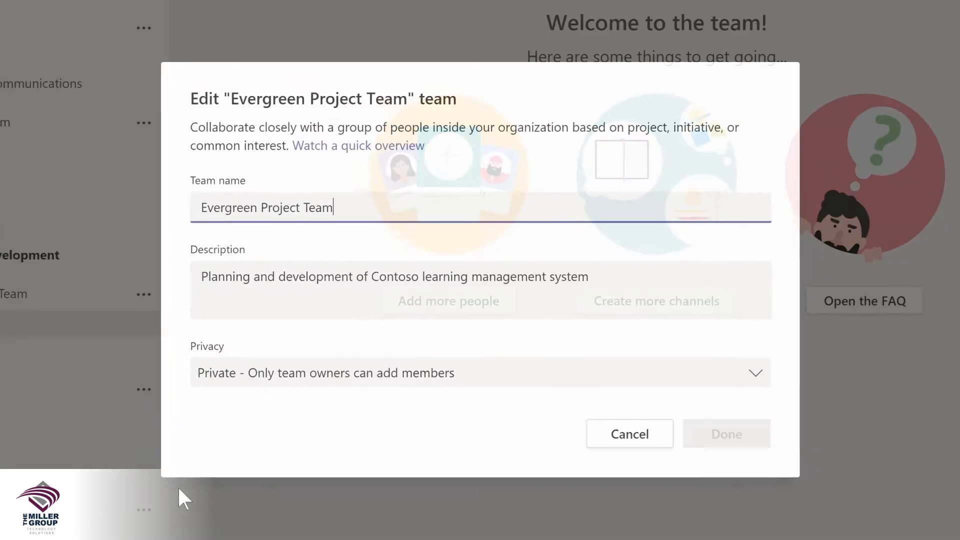
pyautogui.click(330, 228)
pyautogui.write('LMS Project Team')
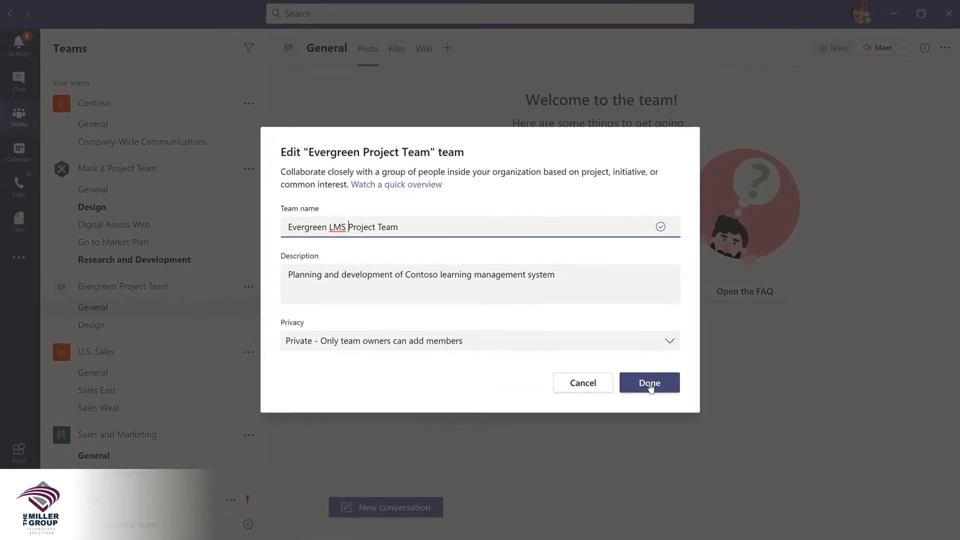
pyautogui.click(701, 420)
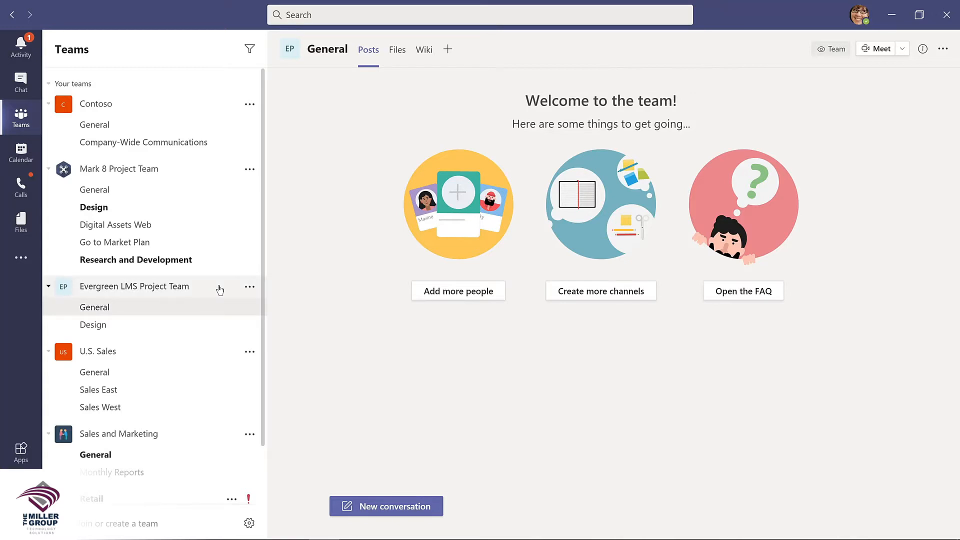
pyautogui.click(250, 286)
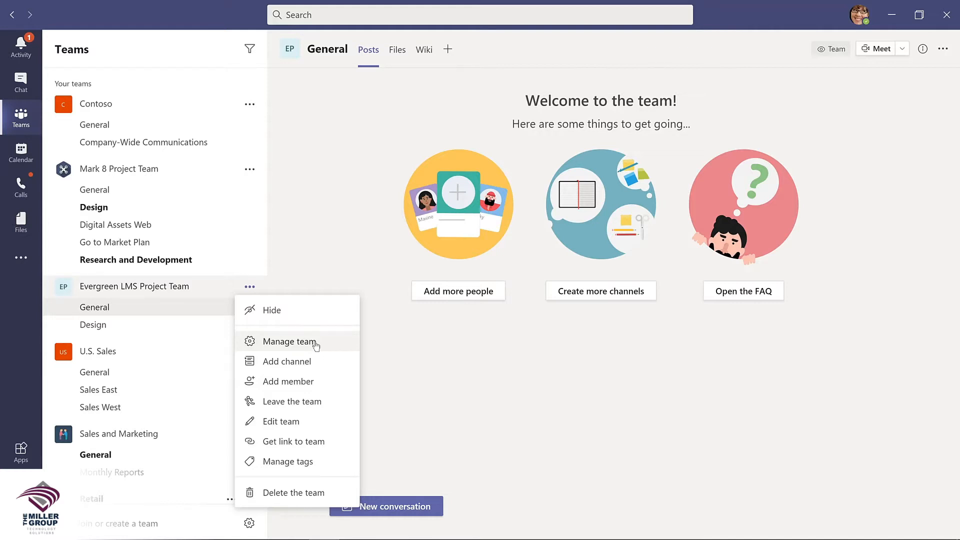
# Step: Add the product manager found by searching 'lid' to the team with the Owner role
pyautogui.click(315, 344)
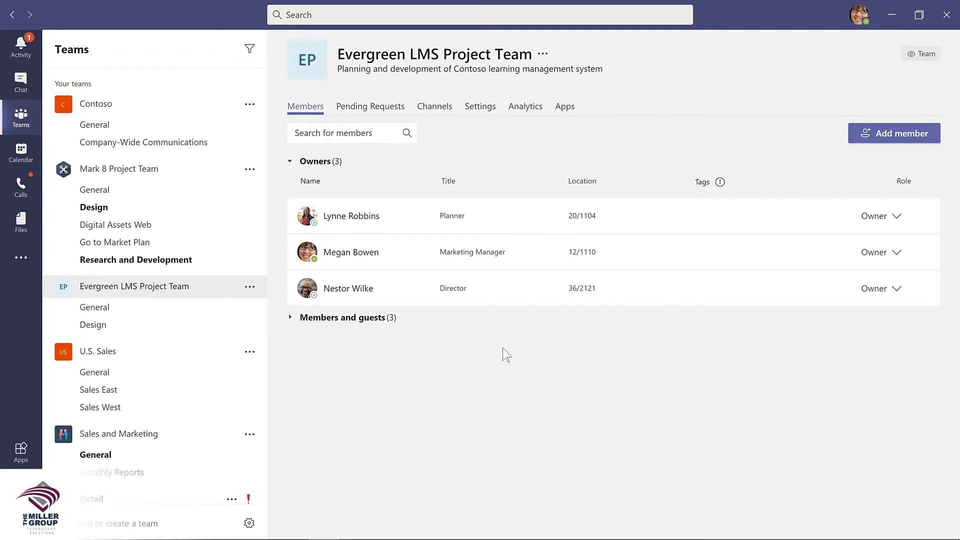
pyautogui.click(892, 131)
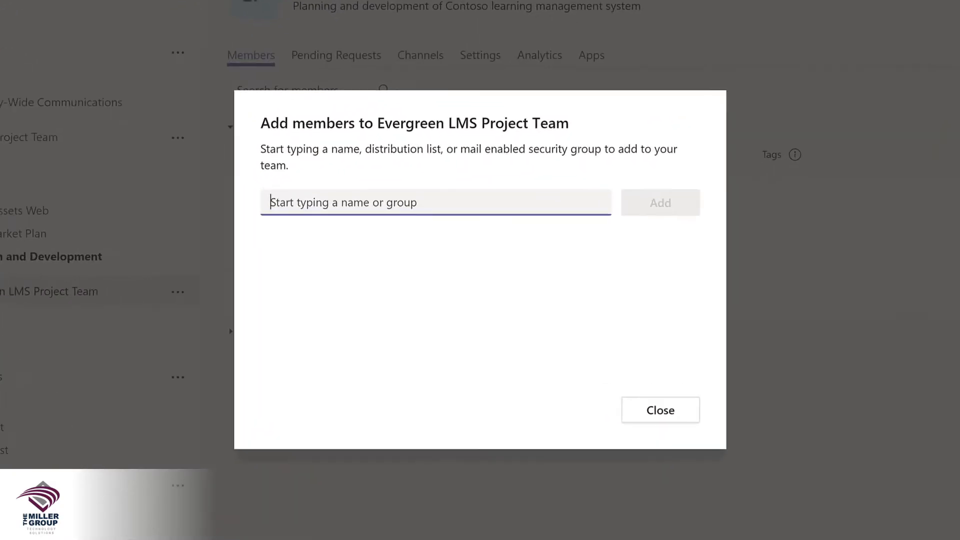
pyautogui.write('l')
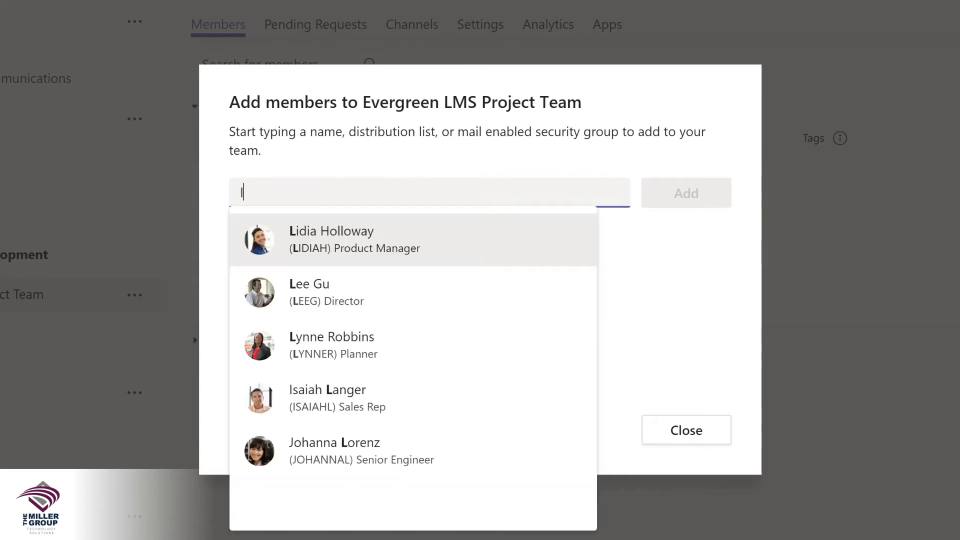
pyautogui.write('id')
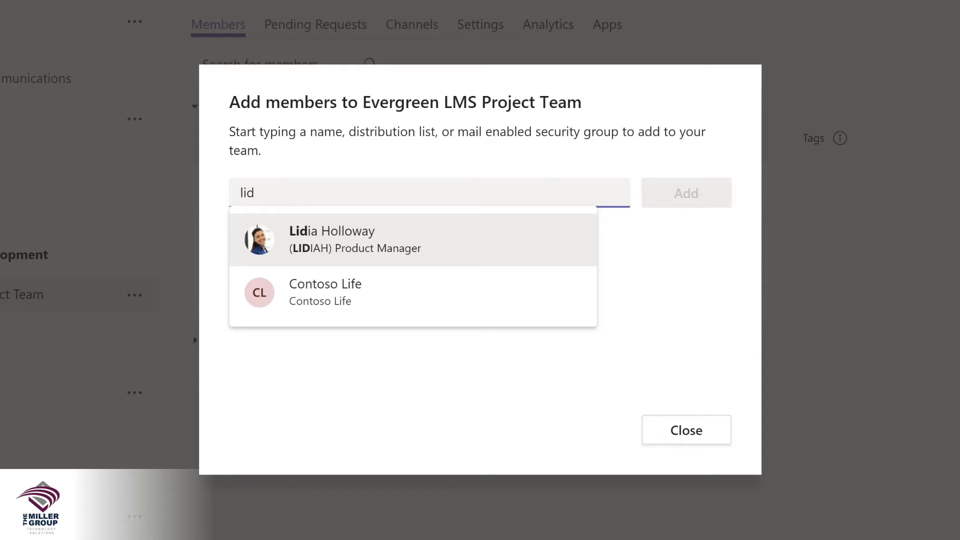
pyautogui.click(350, 238)
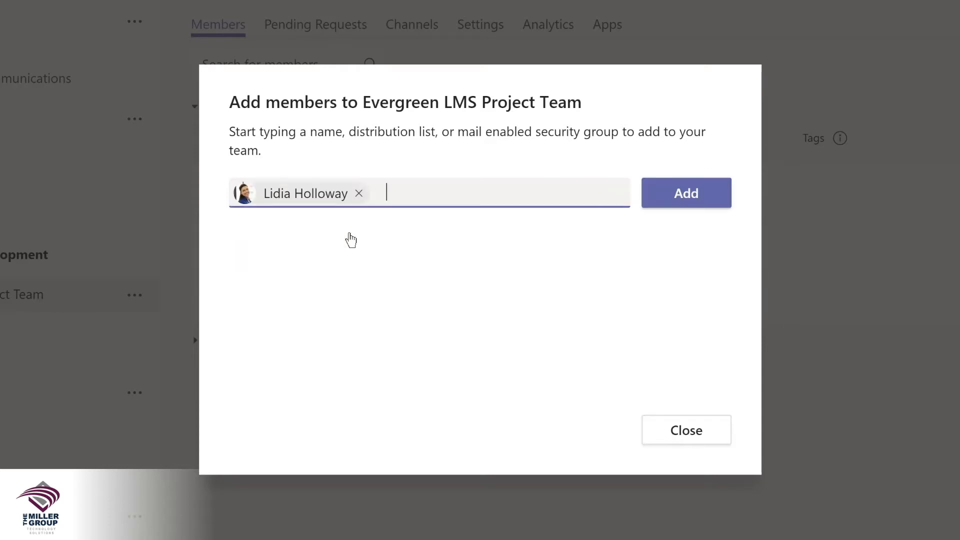
pyautogui.click(675, 198)
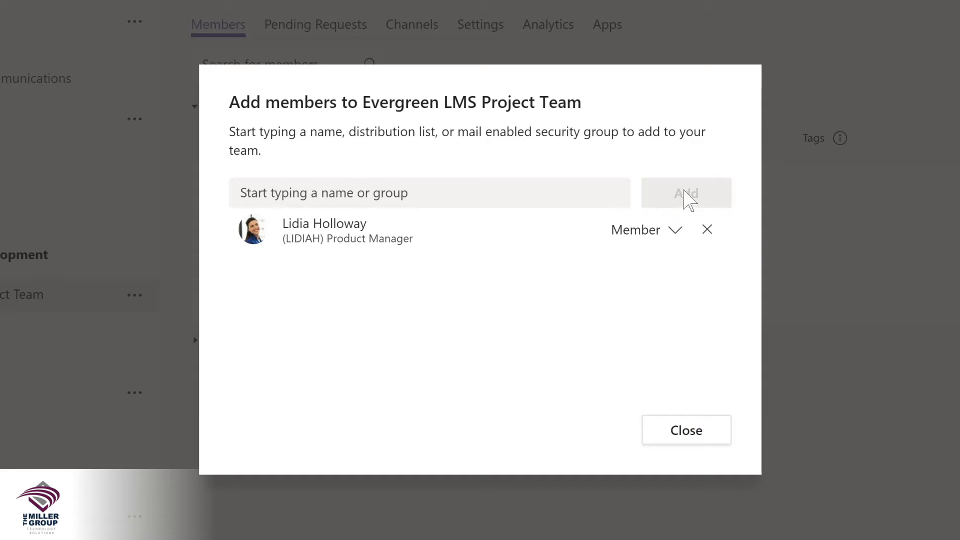
pyautogui.click(673, 231)
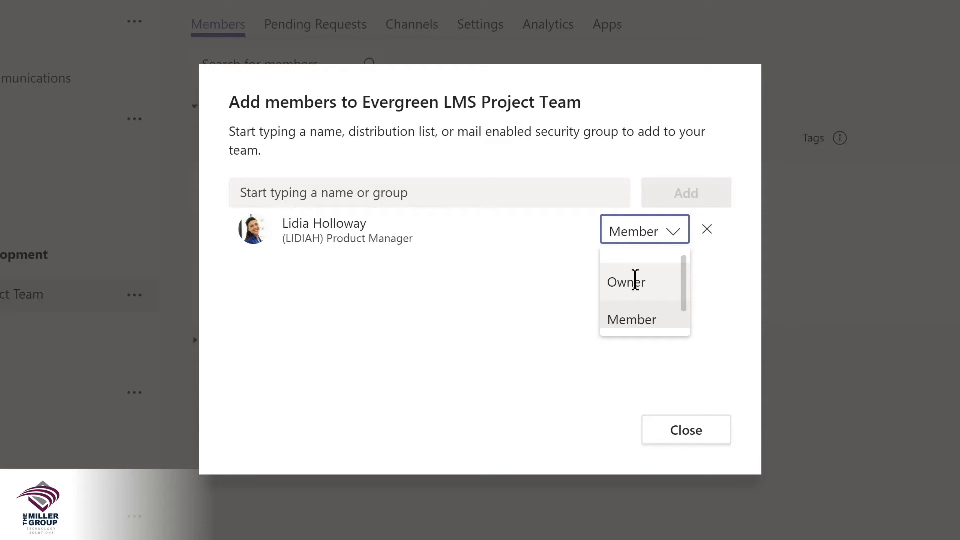
pyautogui.click(635, 280)
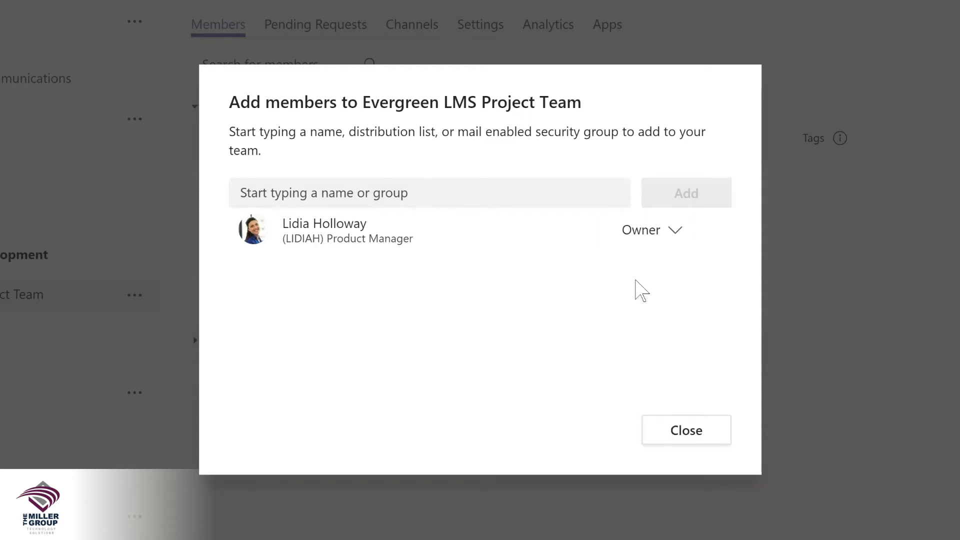
pyautogui.click(685, 433)
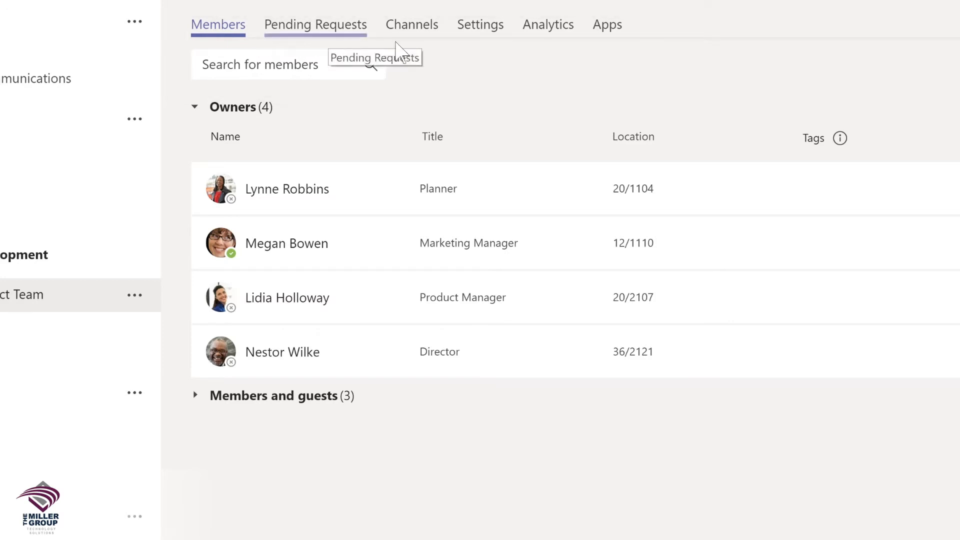
# Step: In the team's Settings, replace the EP placeholder picture with an uploaded forest image
pyautogui.click(412, 32)
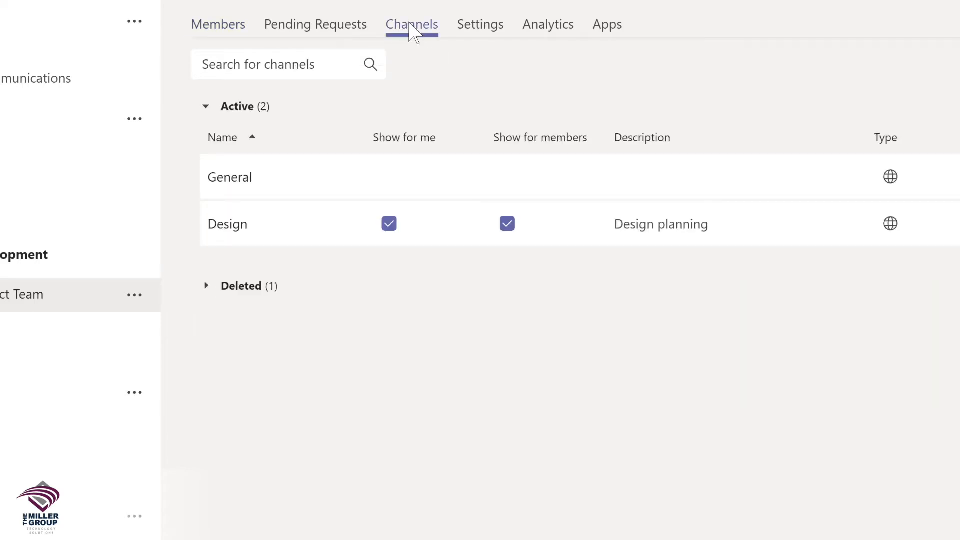
pyautogui.click(476, 29)
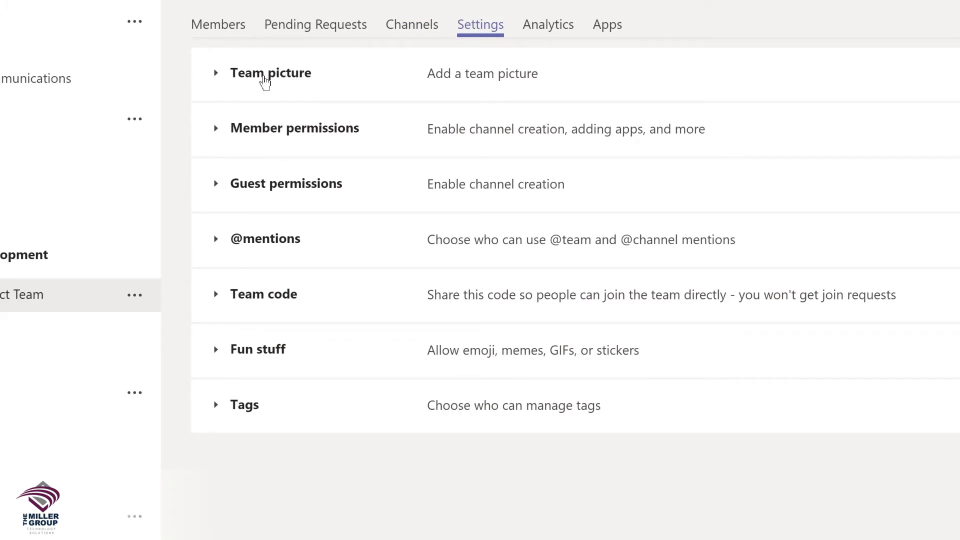
pyautogui.click(265, 83)
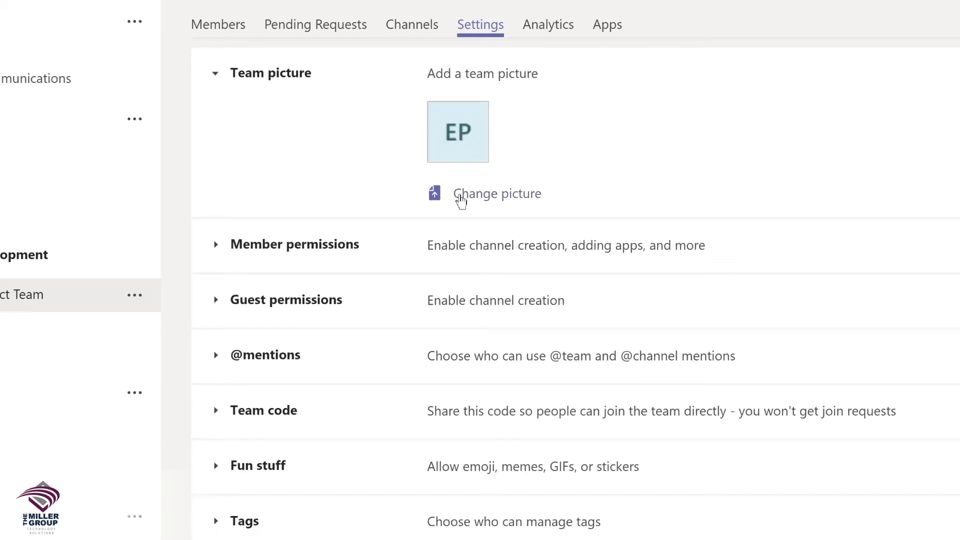
pyautogui.click(460, 200)
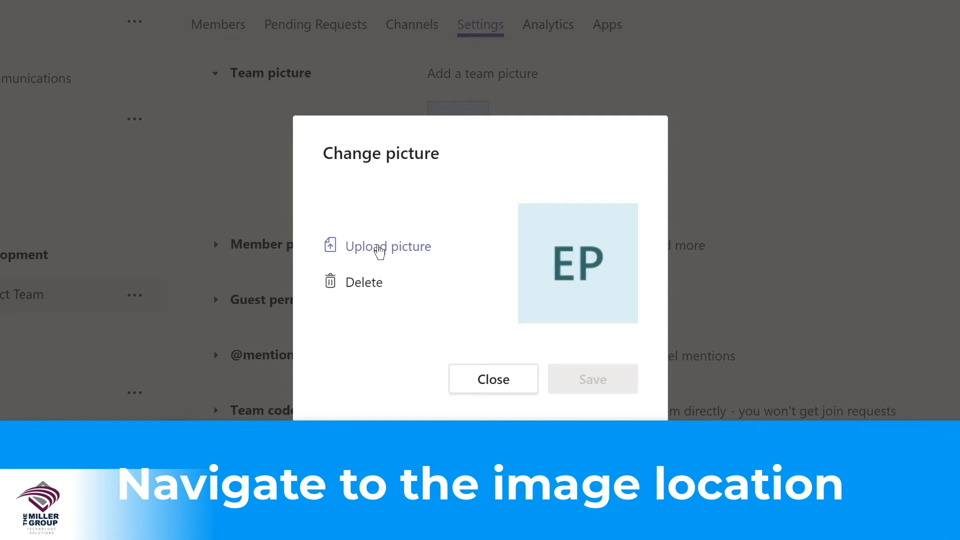
pyautogui.click(380, 248)
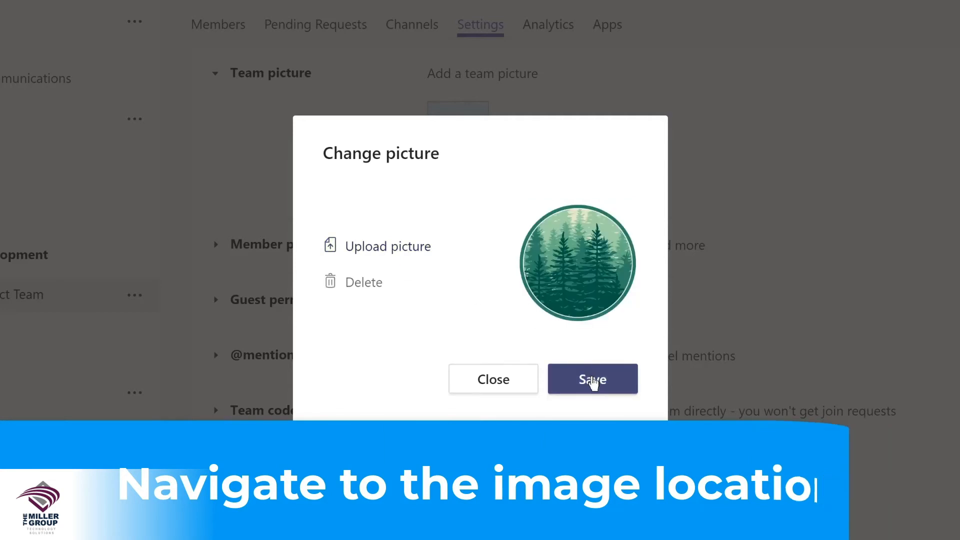
pyautogui.click(592, 381)
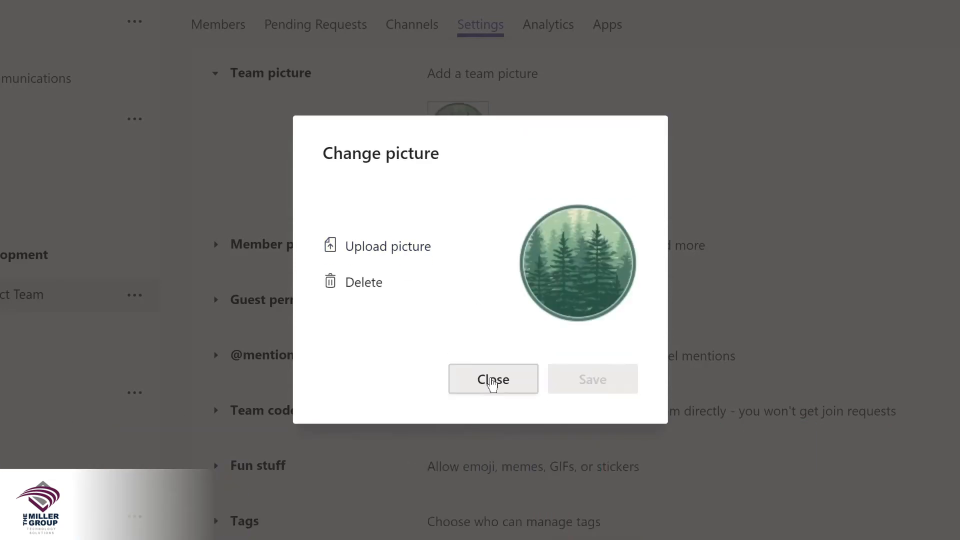
pyautogui.click(490, 380)
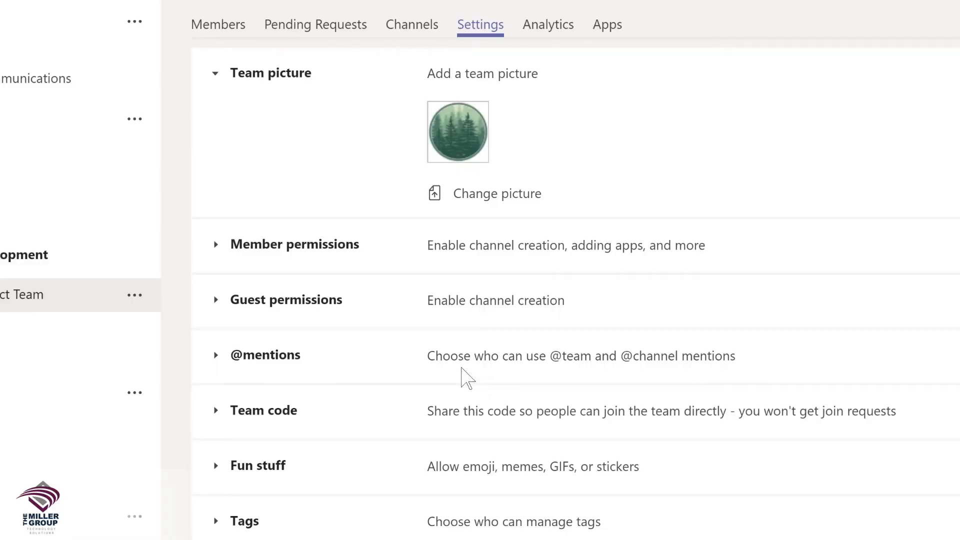
pyautogui.click(257, 358)
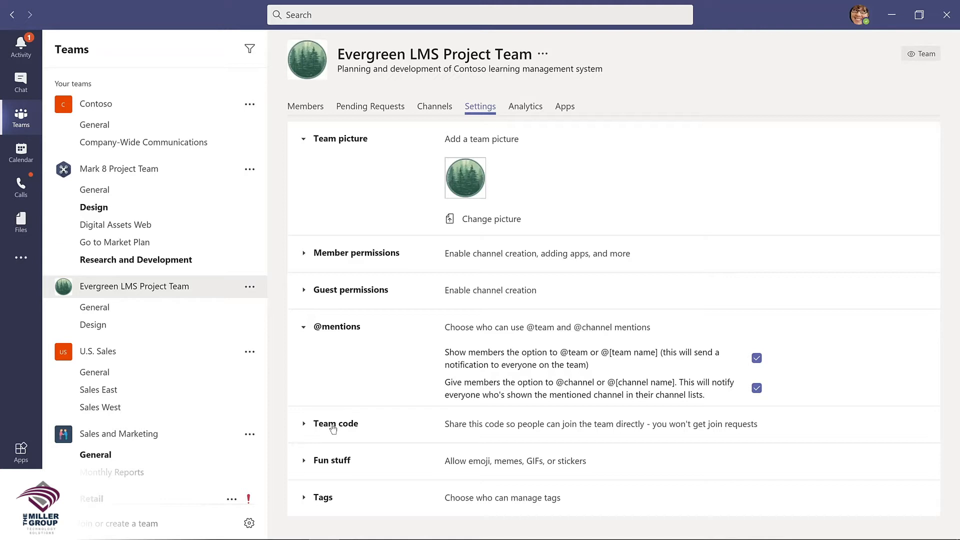
# Step: Expand the Fun stuff section and scroll down the team's Settings page
pyautogui.click(338, 463)
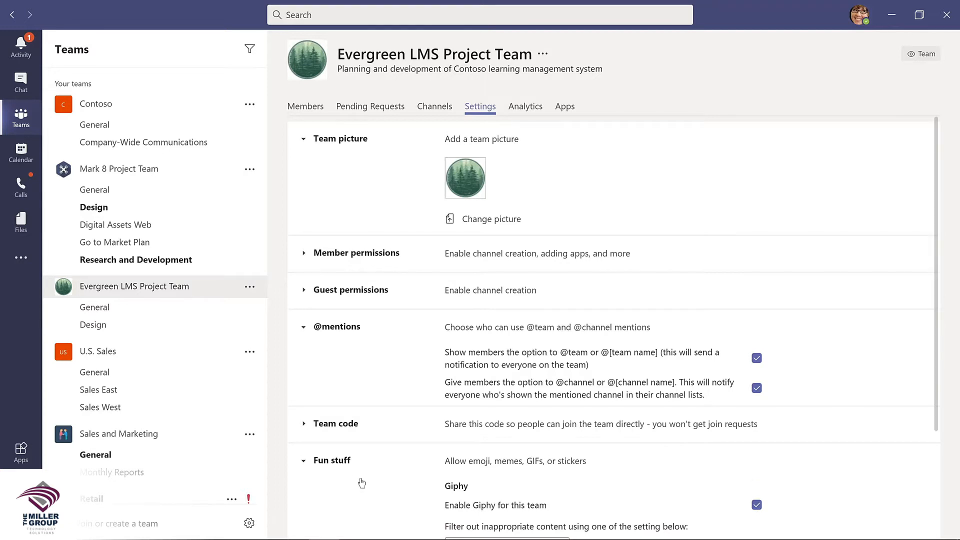
pyautogui.scroll(-2, 362, 482)
pyautogui.scroll(-2, 361, 477)
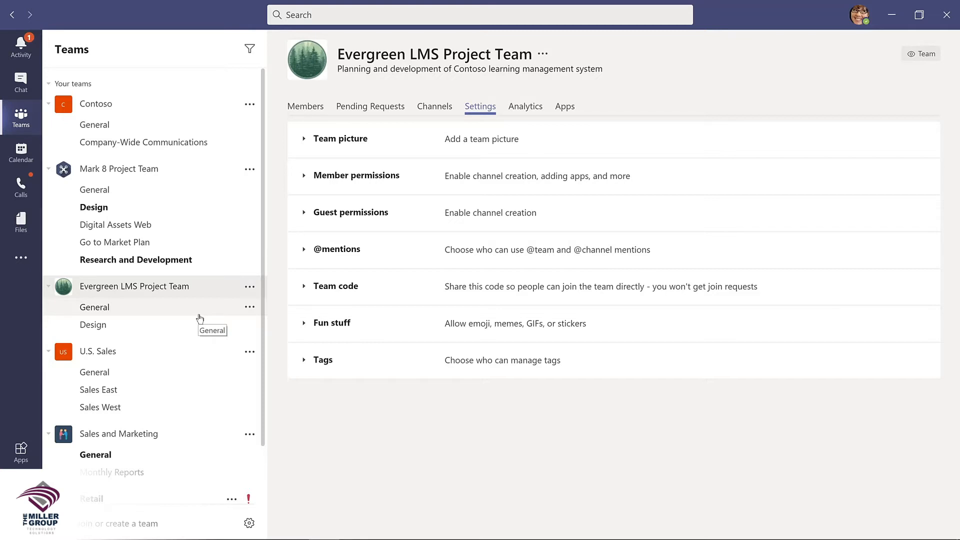
pyautogui.scroll(-3, 232, 425)
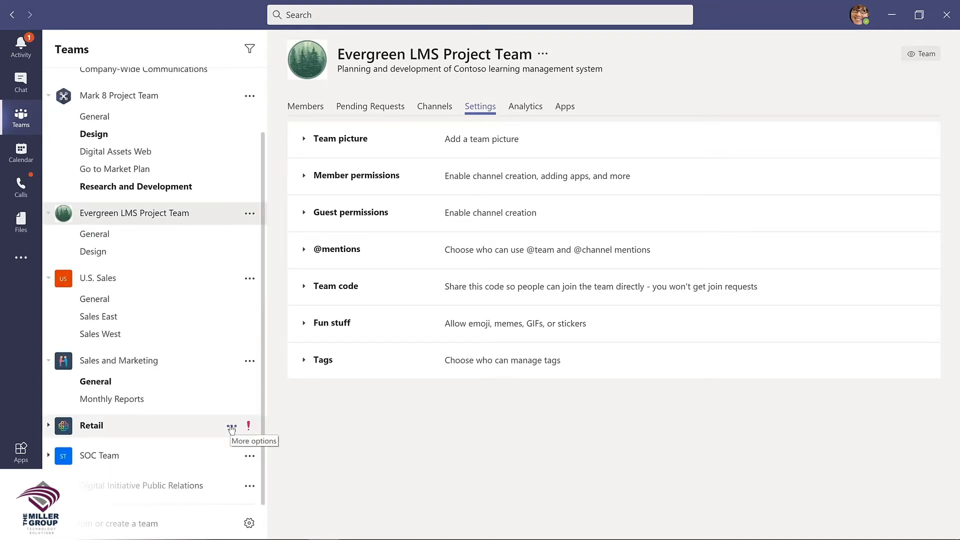
pyautogui.click(231, 427)
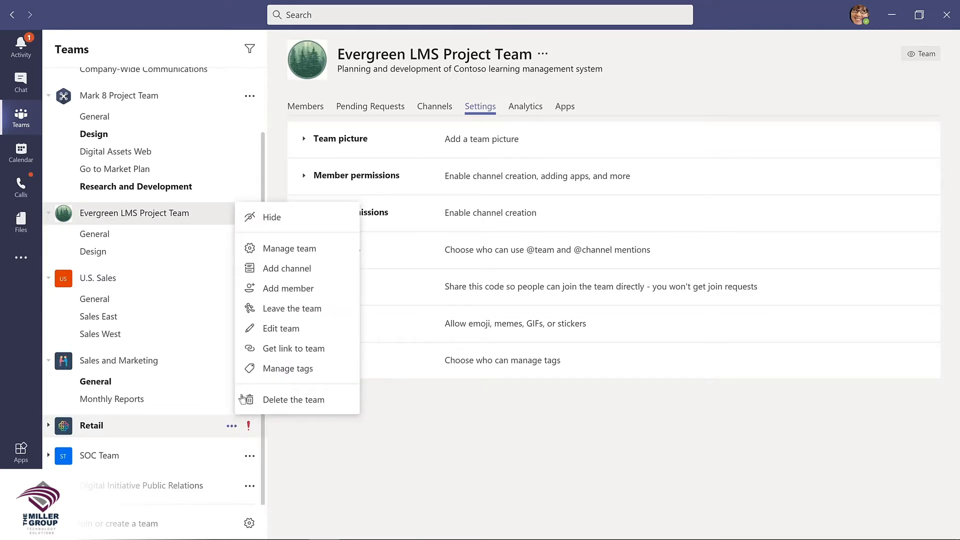
pyautogui.click(270, 218)
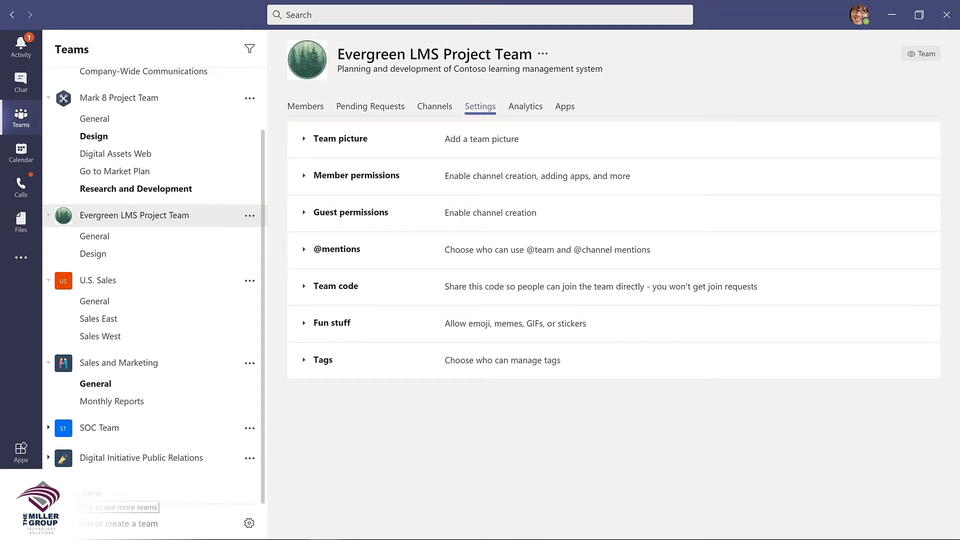
pyautogui.click(80, 495)
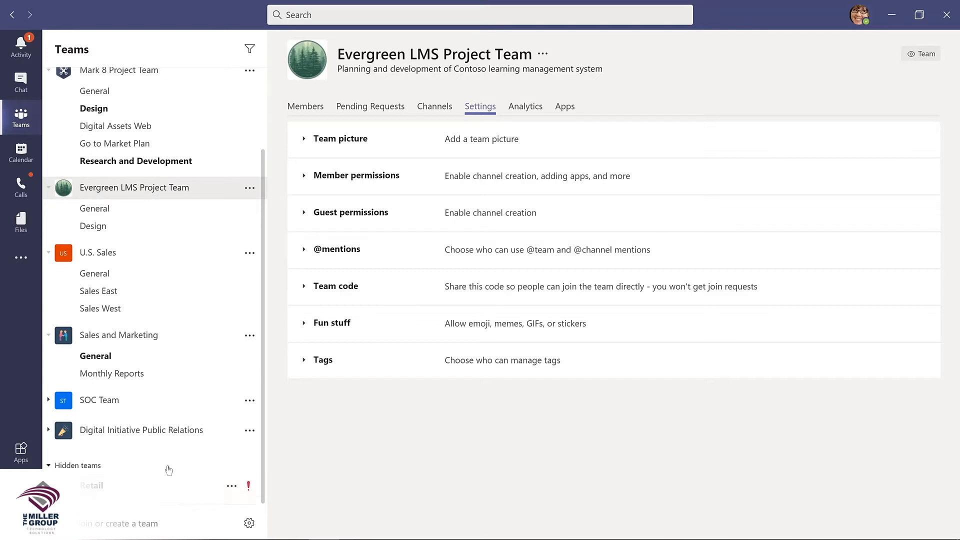
pyautogui.click(232, 487)
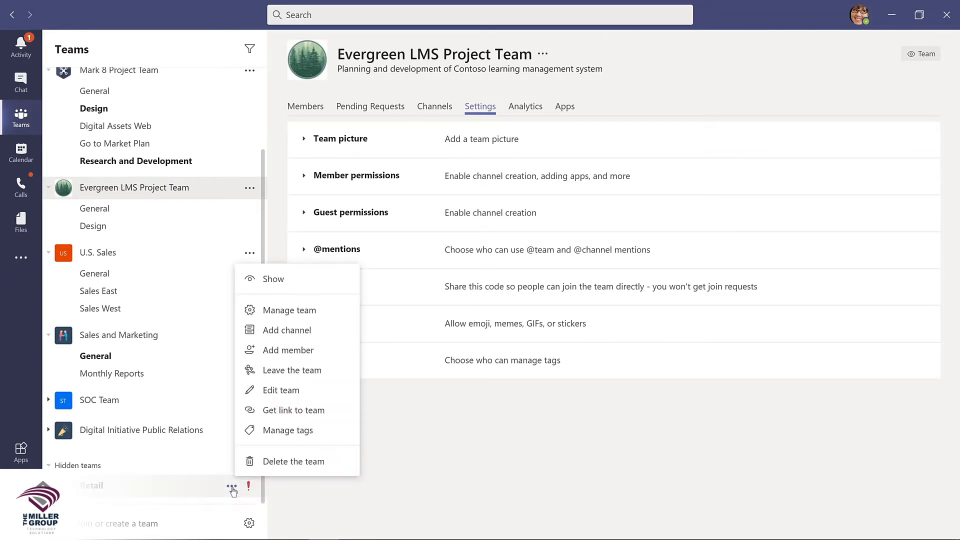
pyautogui.click(272, 278)
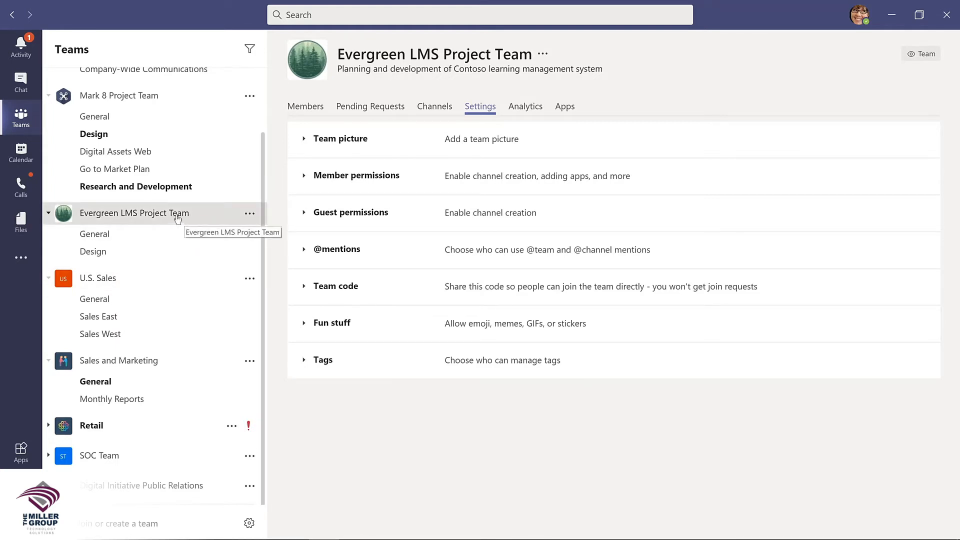
# Step: Drag Evergreen LMS Project Team up to sit directly below Contoso in the teams list
pyautogui.moveTo(178, 219); pyautogui.dragTo(169, 117)
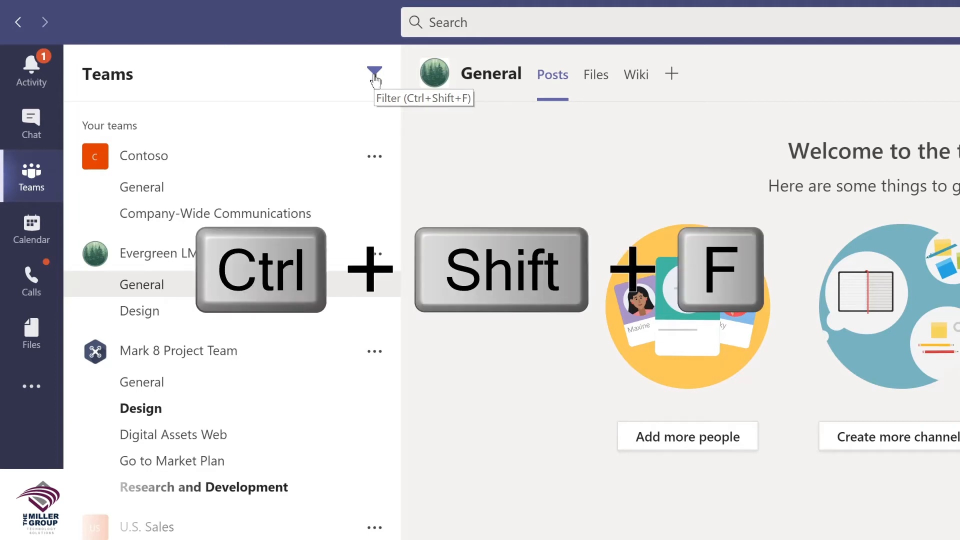
# Step: Filter the teams and channels list by 'marketing', then change the filter to 'project'
pyautogui.hotkey('ctrl', 'shift', 'f')
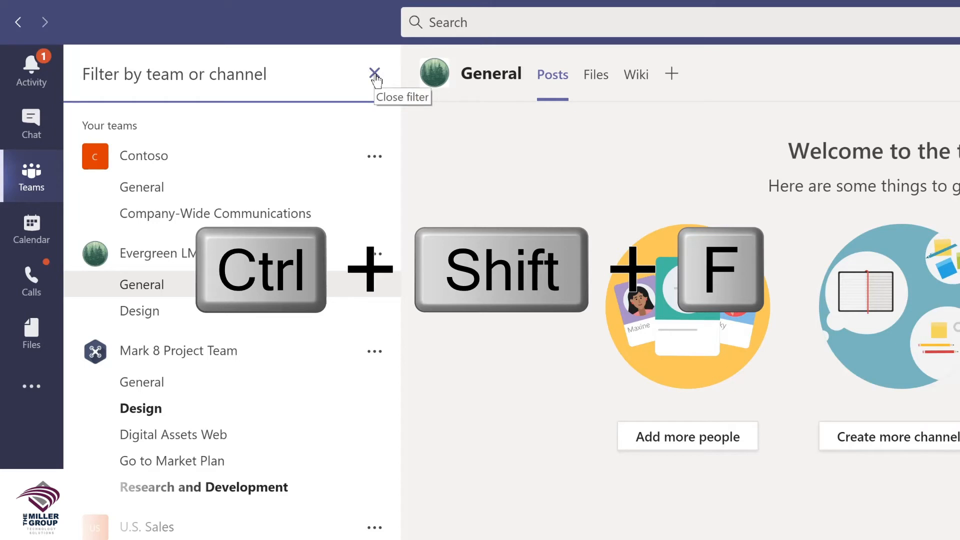
pyautogui.write('marketing')
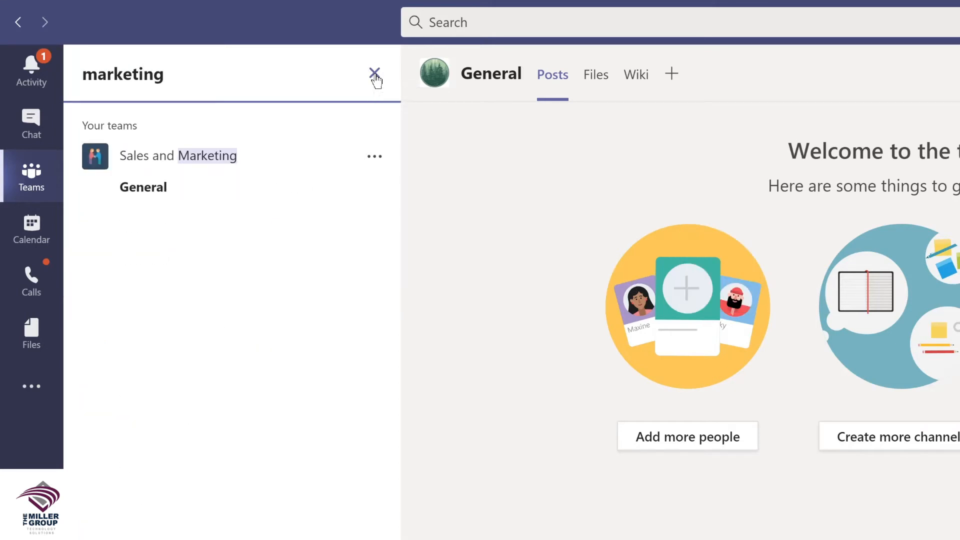
pyautogui.hotkey('ctrl', 'a')
pyautogui.write('proj')
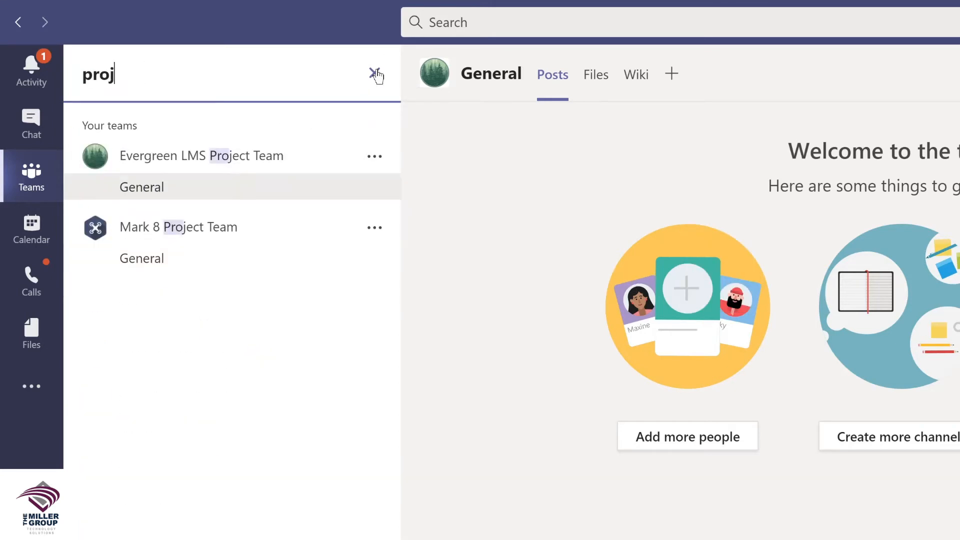
pyautogui.write('ect')
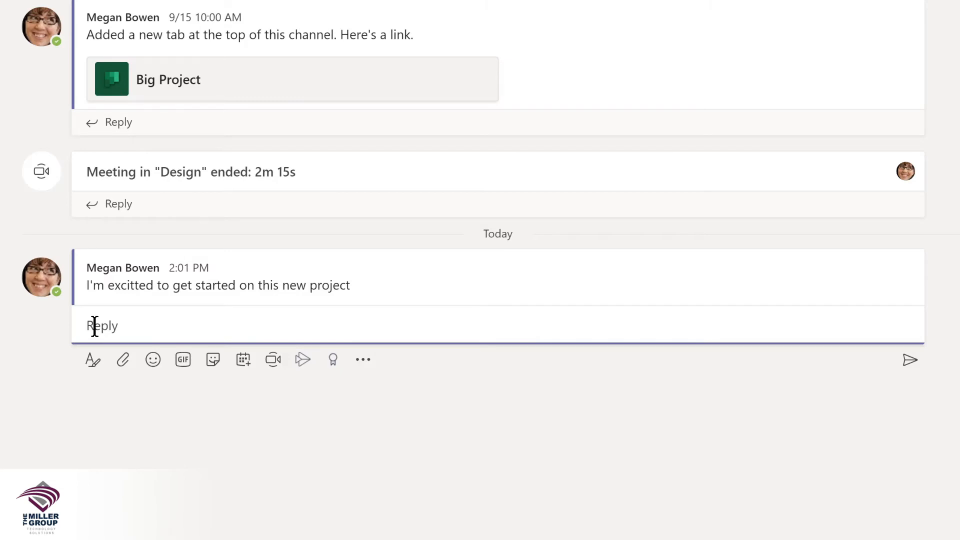
# Step: Edit the 2:01 PM message and correct 'excitted' to 'excited'
pyautogui.moveTo(317, 279)
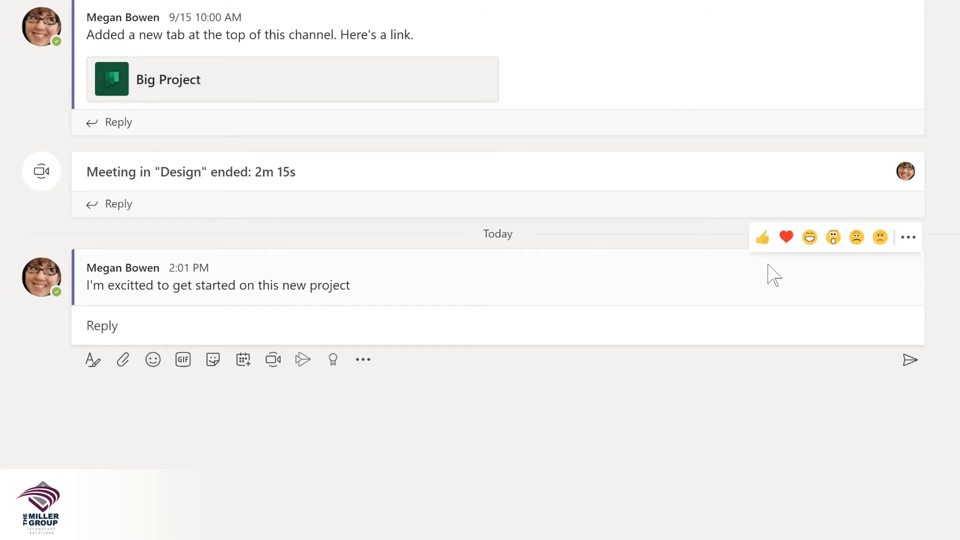
pyautogui.click(909, 239)
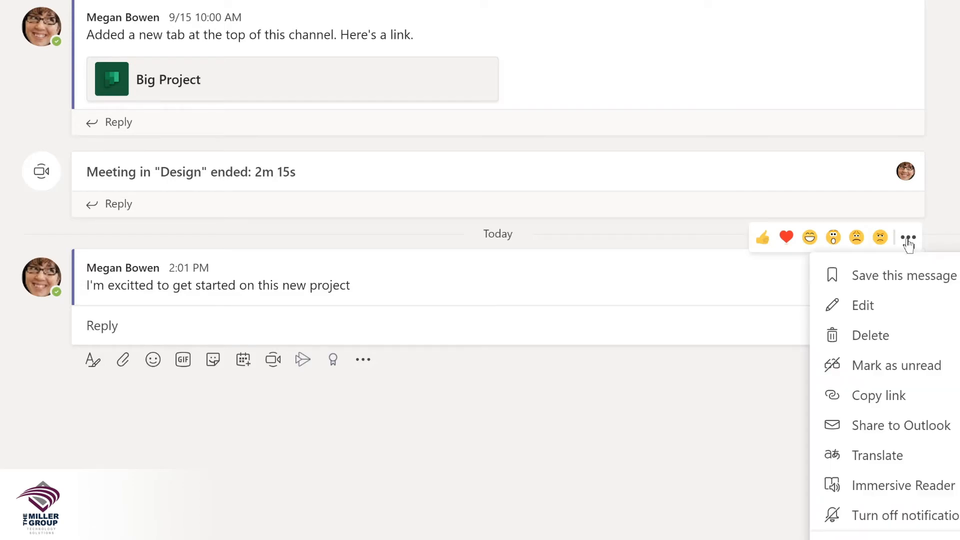
pyautogui.click(890, 306)
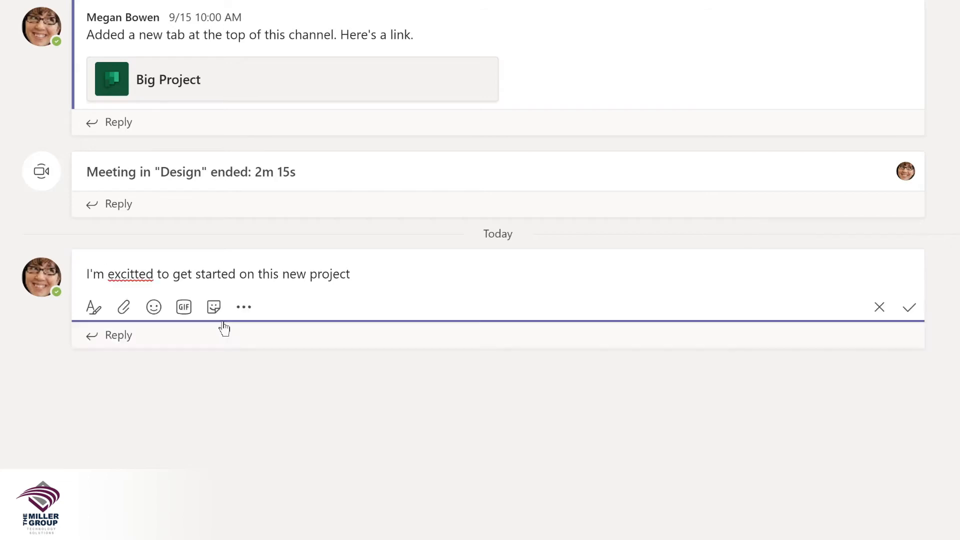
pyautogui.click(131, 274)
pyautogui.press('BackSpace')
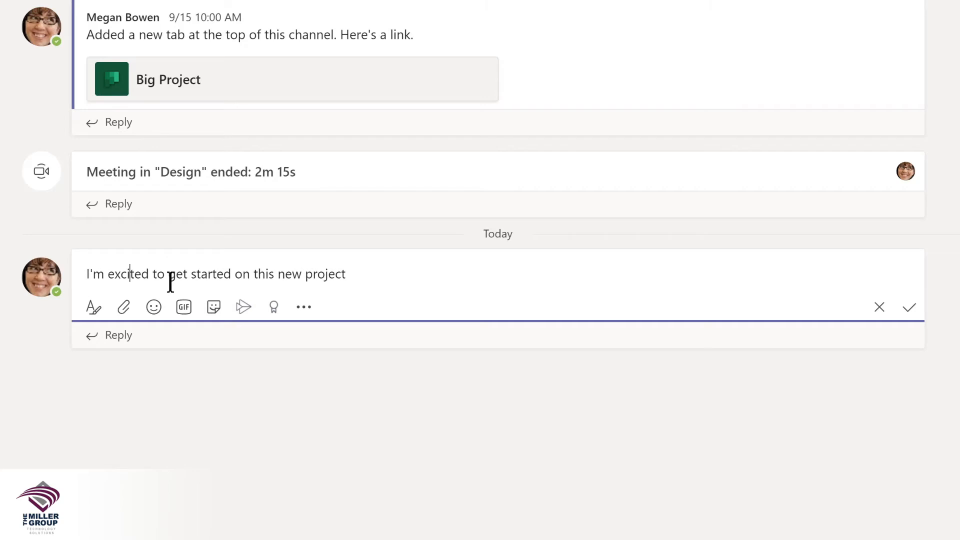
pyautogui.press('Home')
pyautogui.write('@')
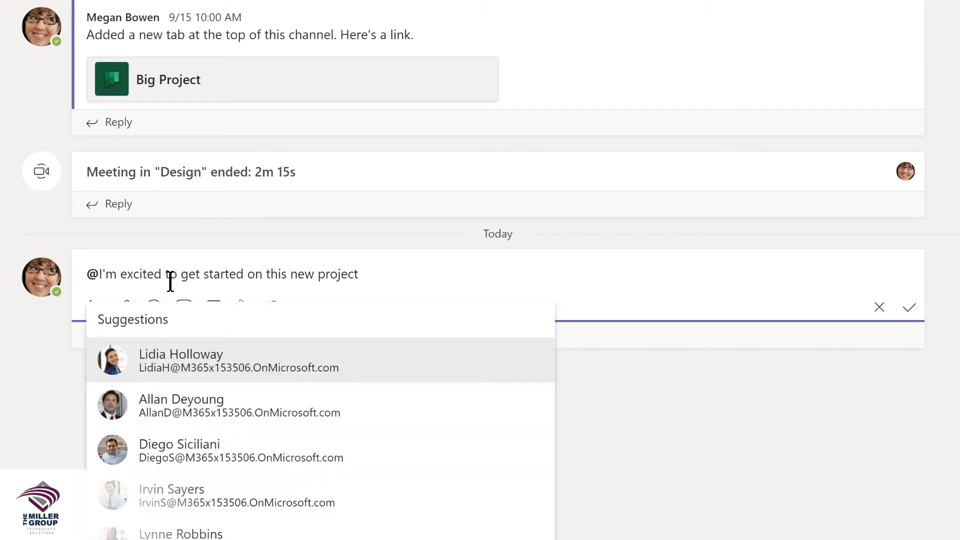
pyautogui.write('de')
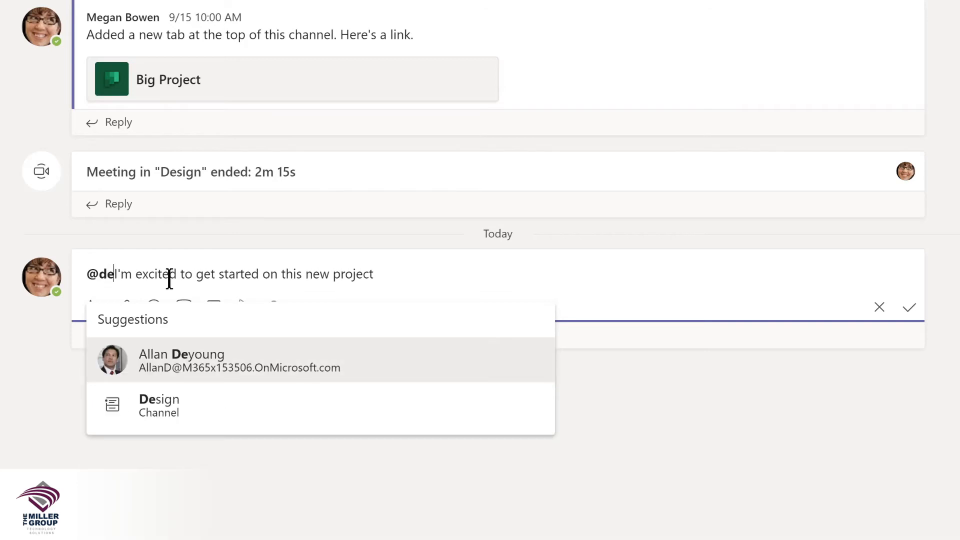
pyautogui.click(153, 406)
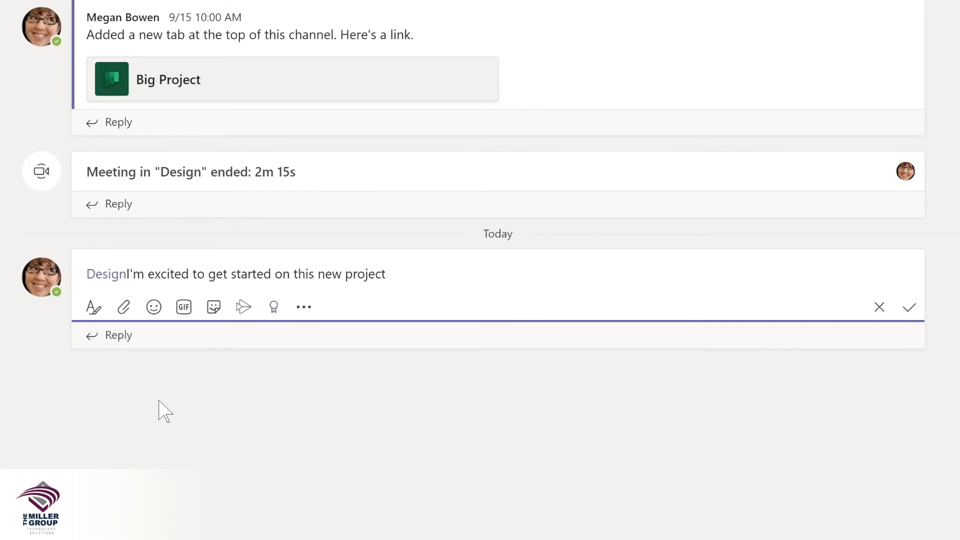
pyautogui.write(',')
pyautogui.click(350, 275)
pyautogui.write('LMS')
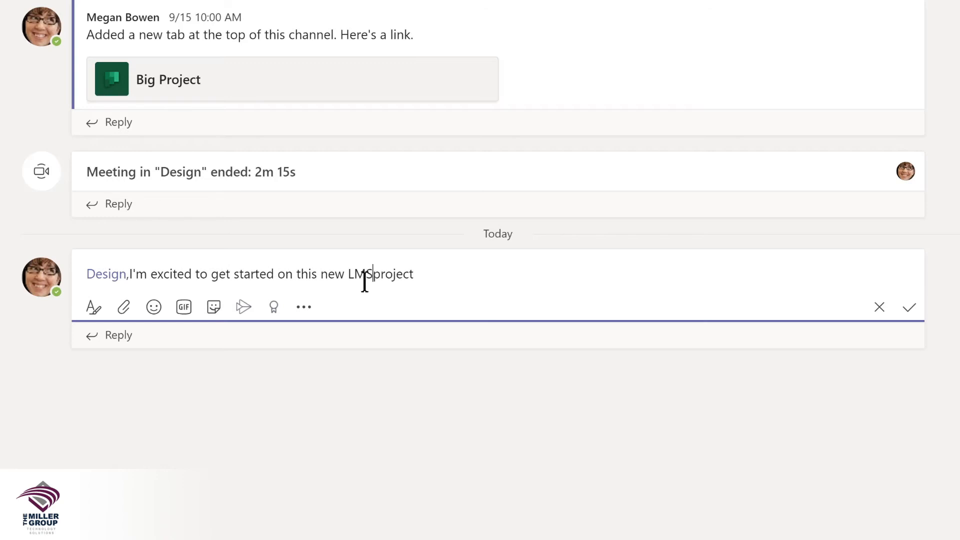
pyautogui.press('End')
pyautogui.write('!')
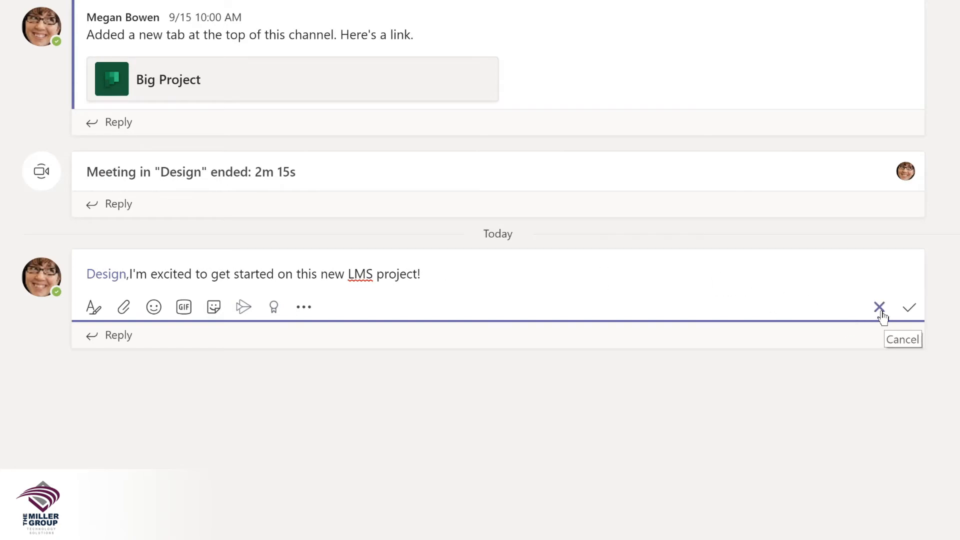
pyautogui.click(909, 310)
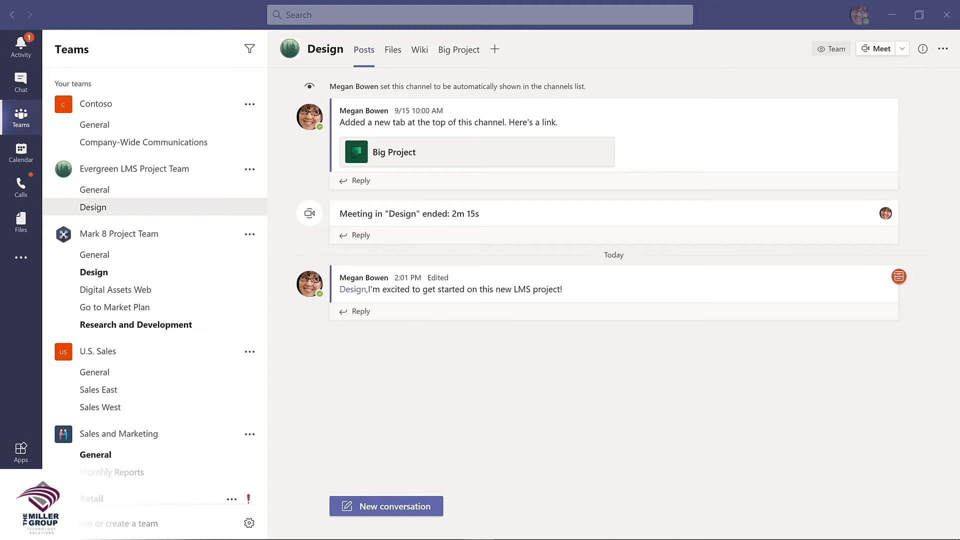
# Step: Create a private 'Budget and Financials' channel in Evergreen LMS Project Team
pyautogui.click(249, 171)
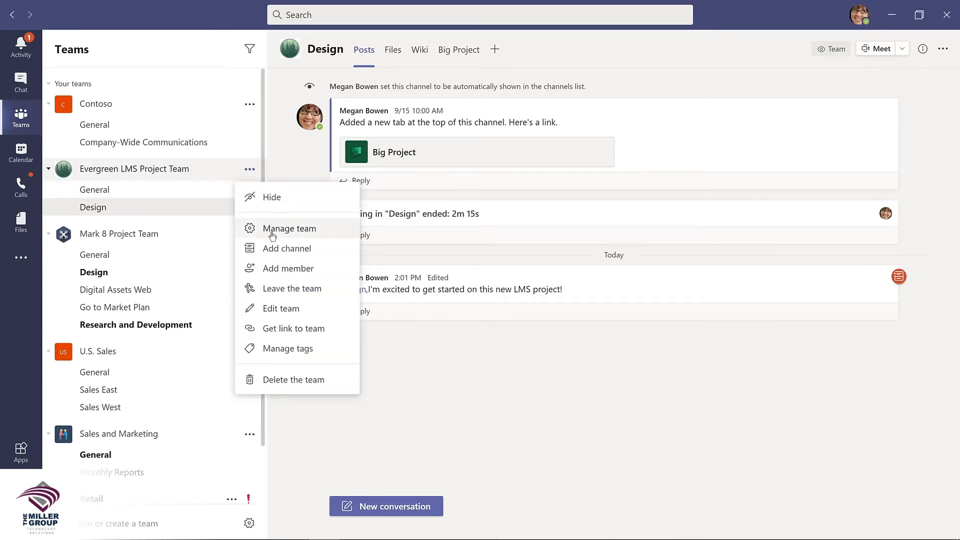
pyautogui.click(279, 251)
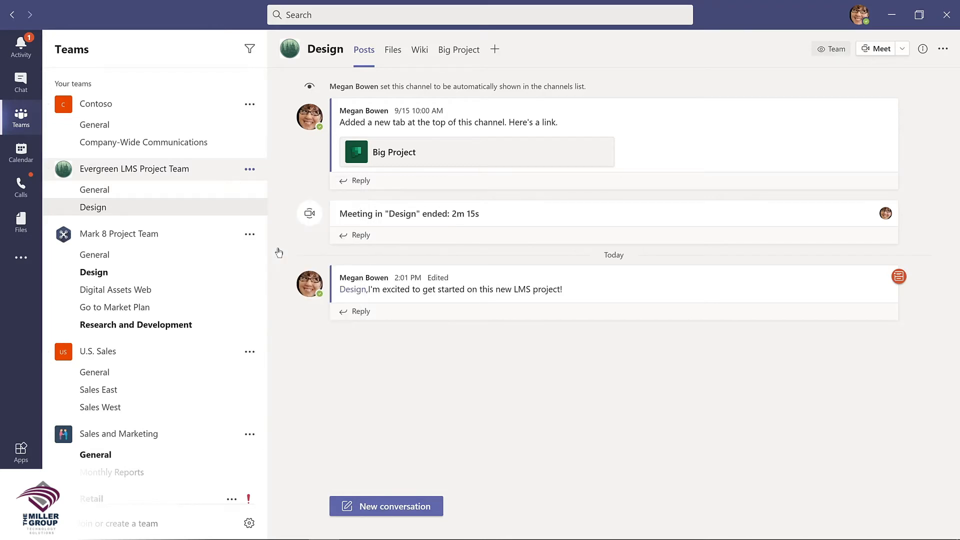
pyautogui.write('Budget and Financials')
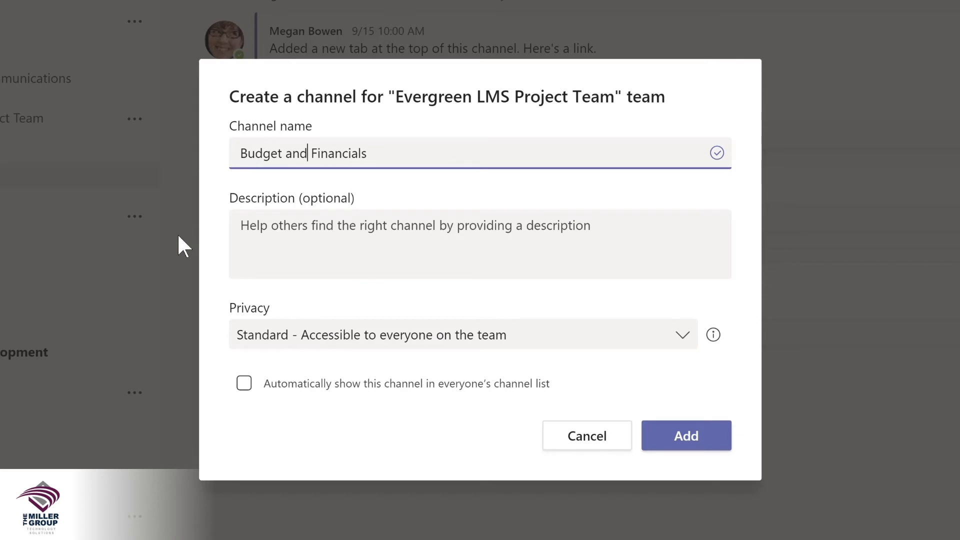
pyautogui.click(682, 339)
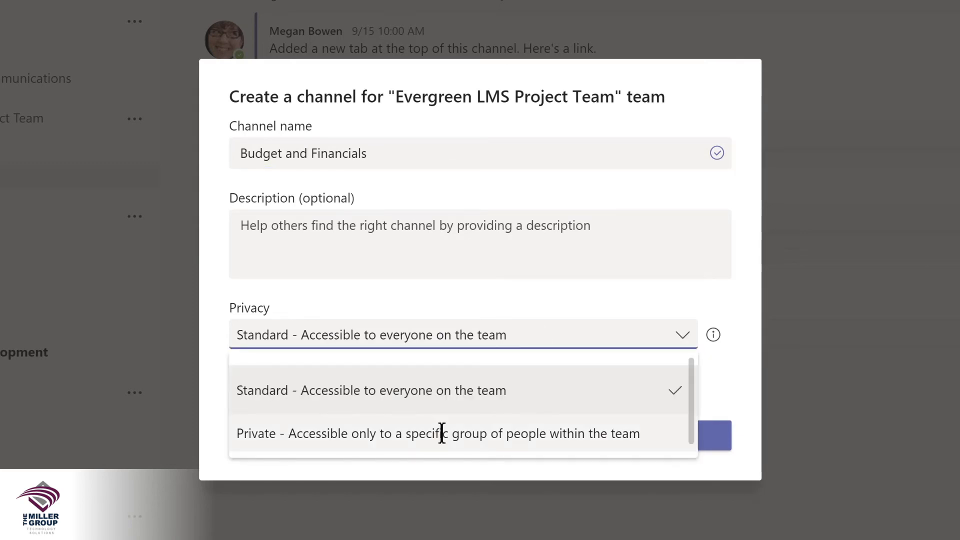
pyautogui.click(442, 433)
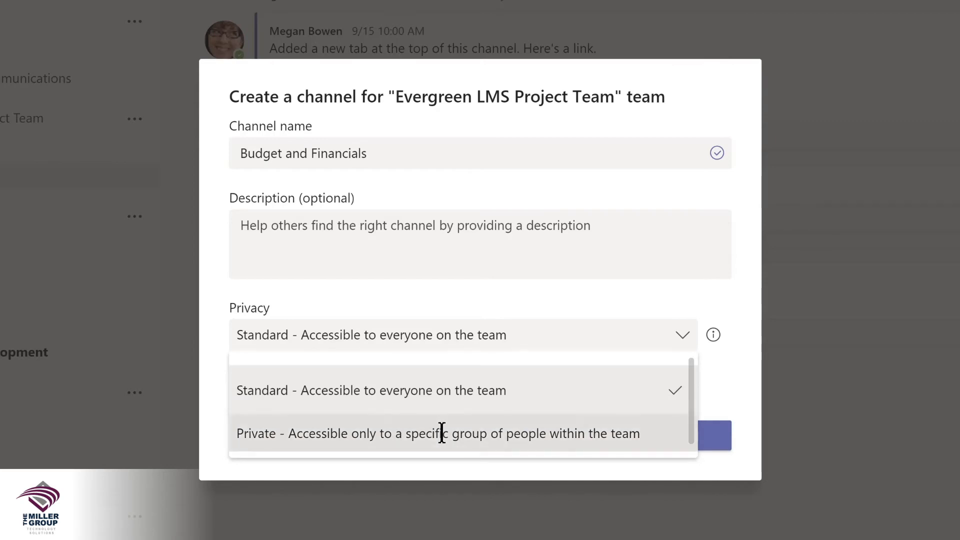
pyautogui.click(672, 444)
# Step: Add two people to the new channel and set both of their roles to Owner
pyautogui.write('lidia')
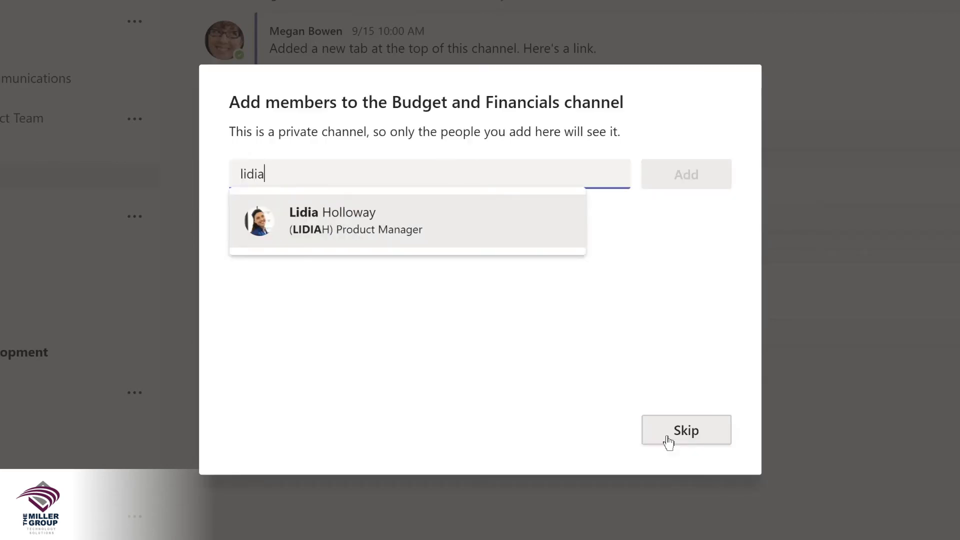
pyautogui.press('Return')
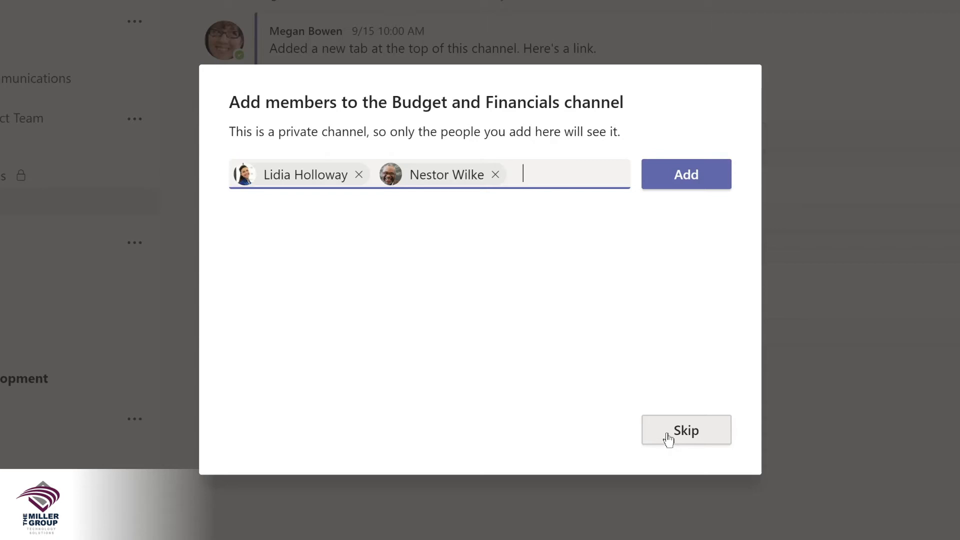
pyautogui.click(675, 180)
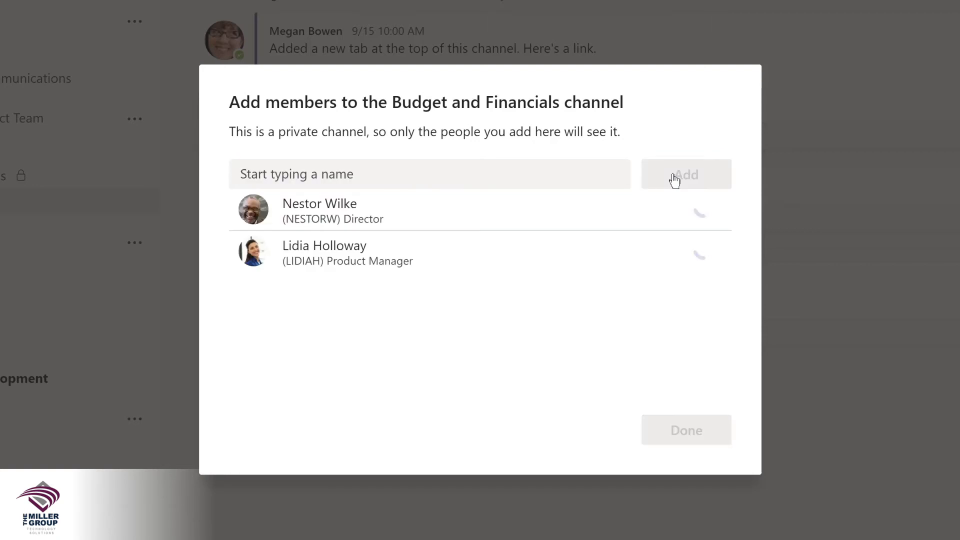
pyautogui.click(675, 214)
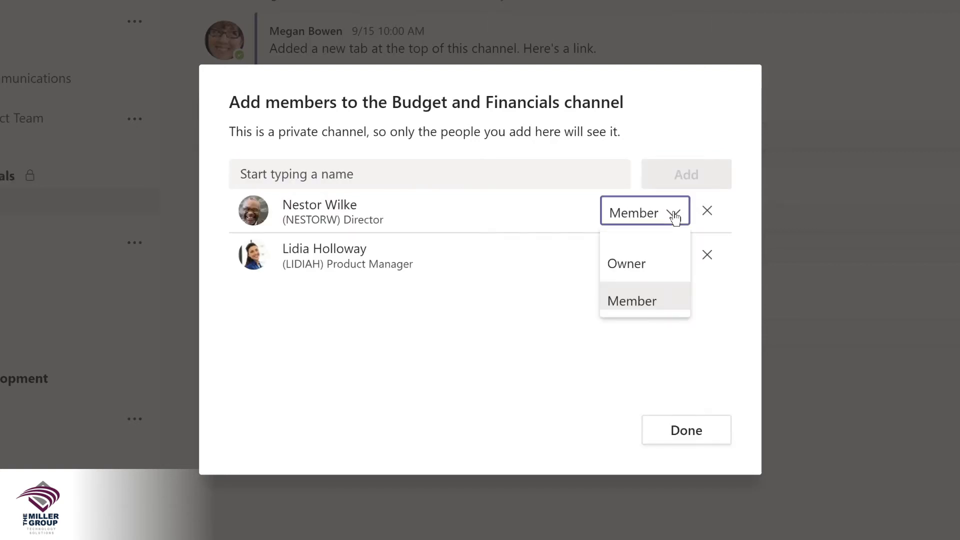
pyautogui.click(642, 260)
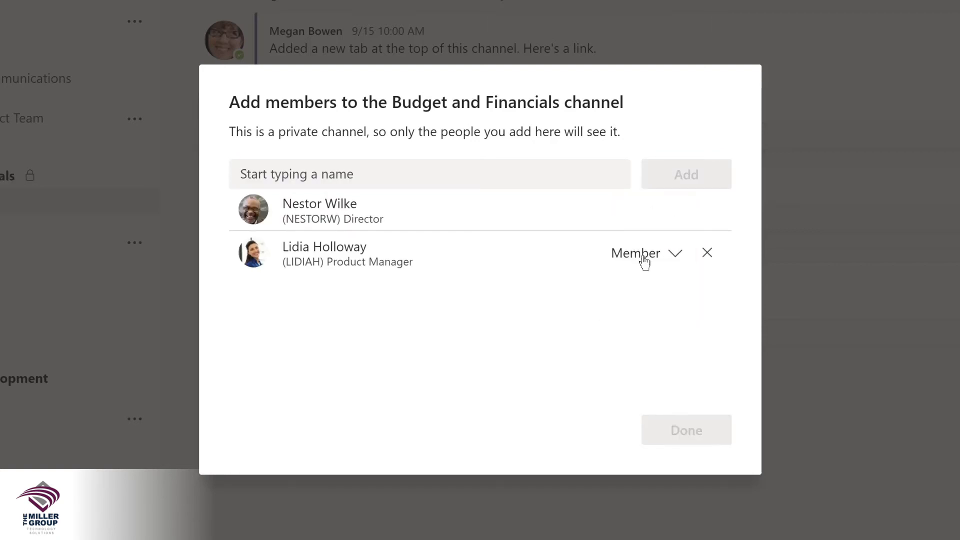
pyautogui.click(674, 260)
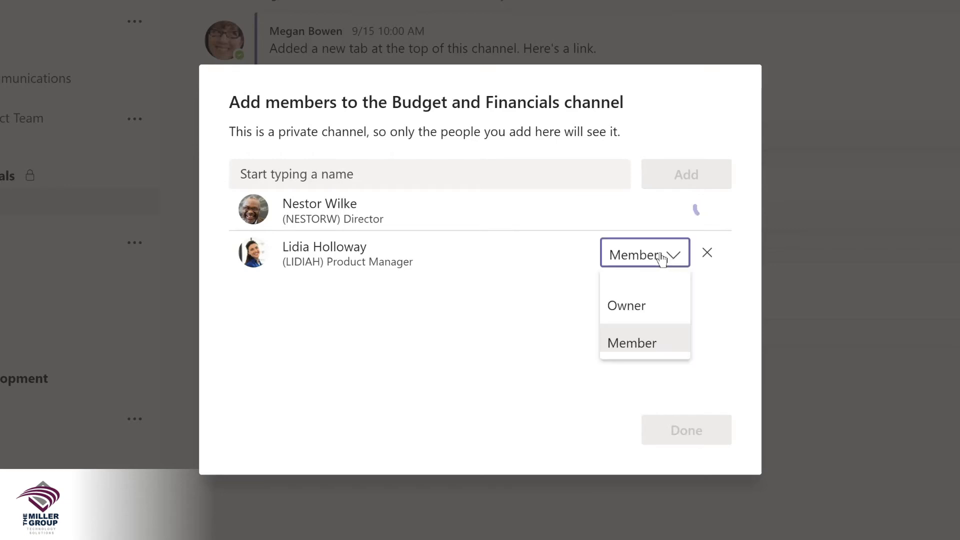
pyautogui.click(629, 304)
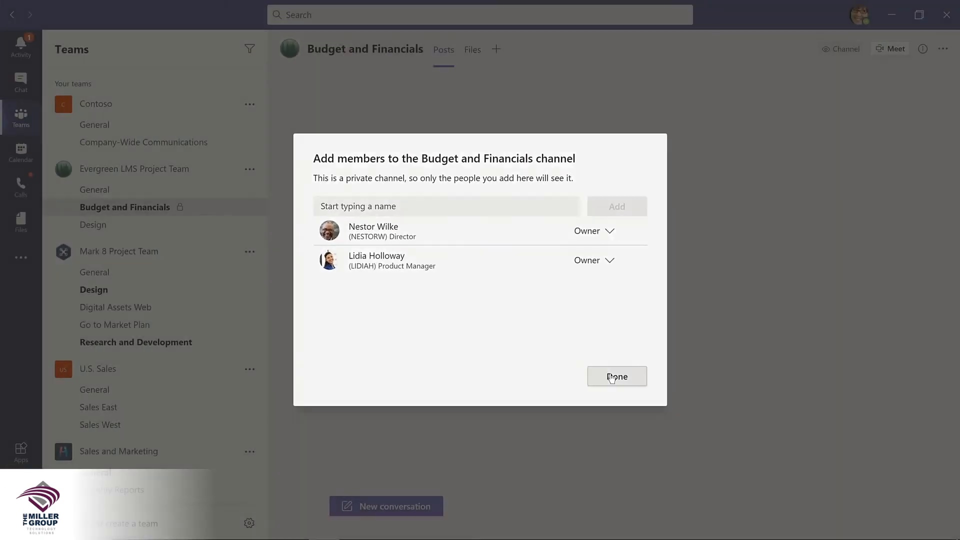
# Step: Finish adding members and close the Add members dialog
pyautogui.click(616, 376)
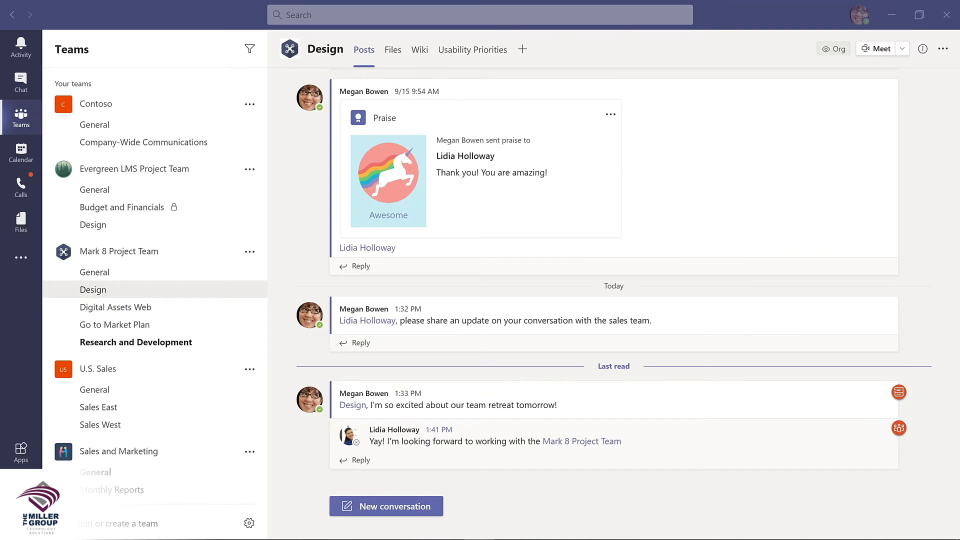
# Step: Turn the Contoso Marketing Principles-2021 presentation in the Design channel's files into a tab
pyautogui.click(393, 50)
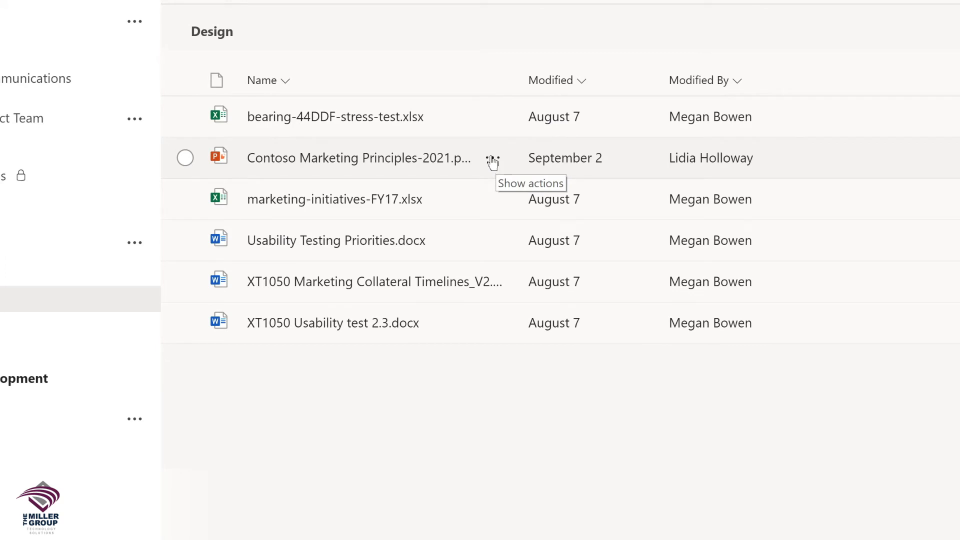
pyautogui.click(492, 159)
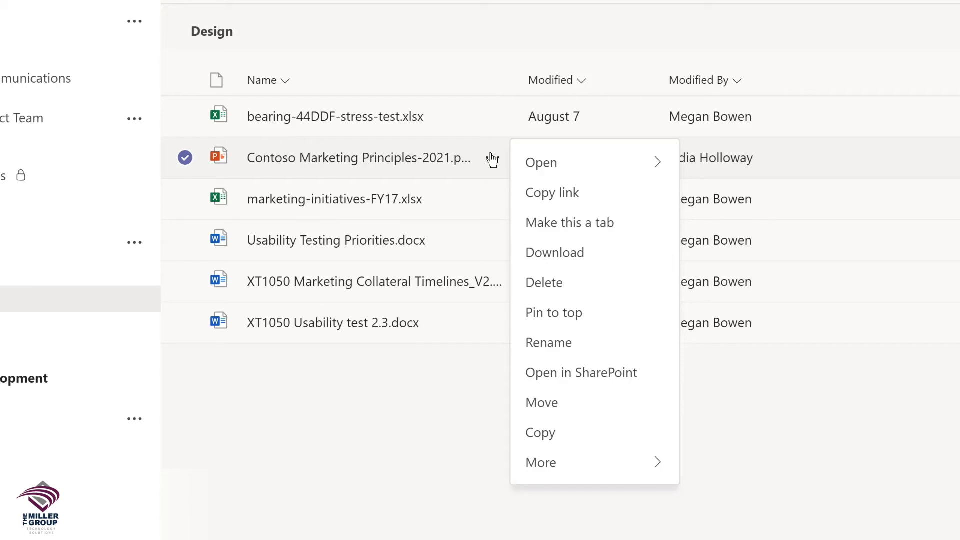
pyautogui.click(566, 225)
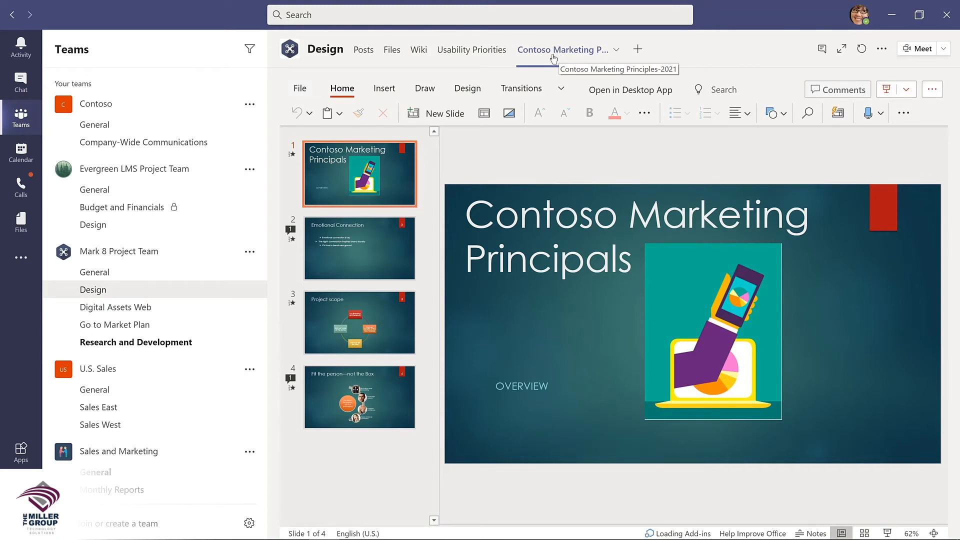
pyautogui.click(456, 50)
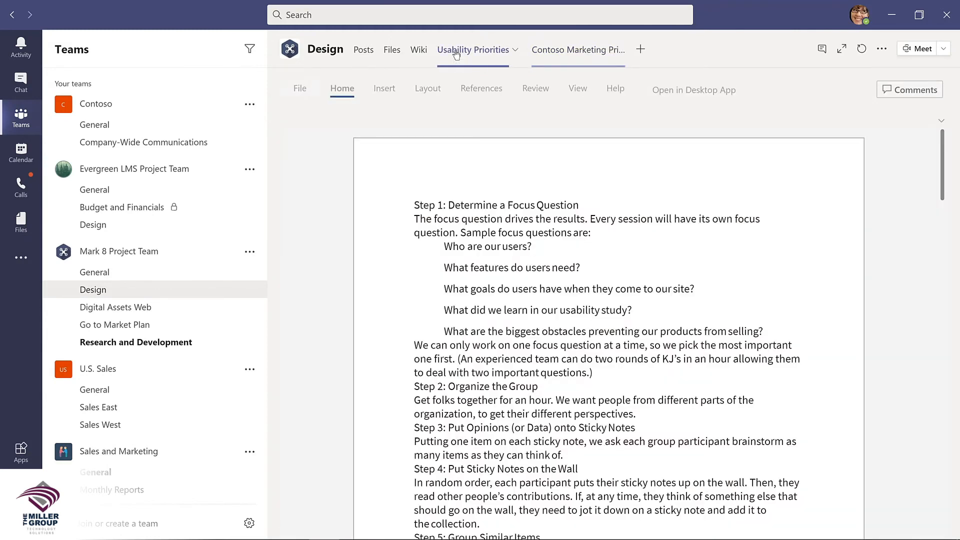
pyautogui.click(599, 59)
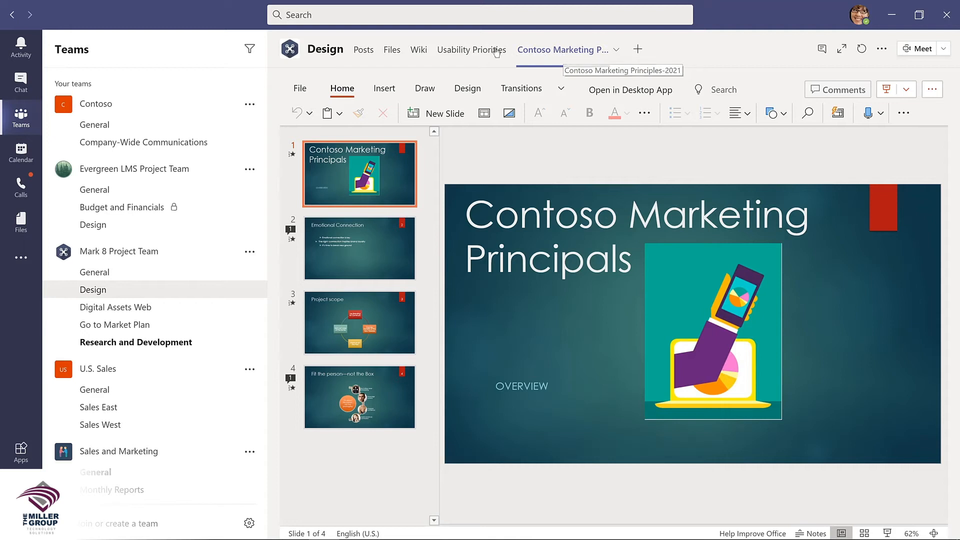
# Step: Remove the Contoso Marketing presentation tab from the Design channel
pyautogui.click(616, 51)
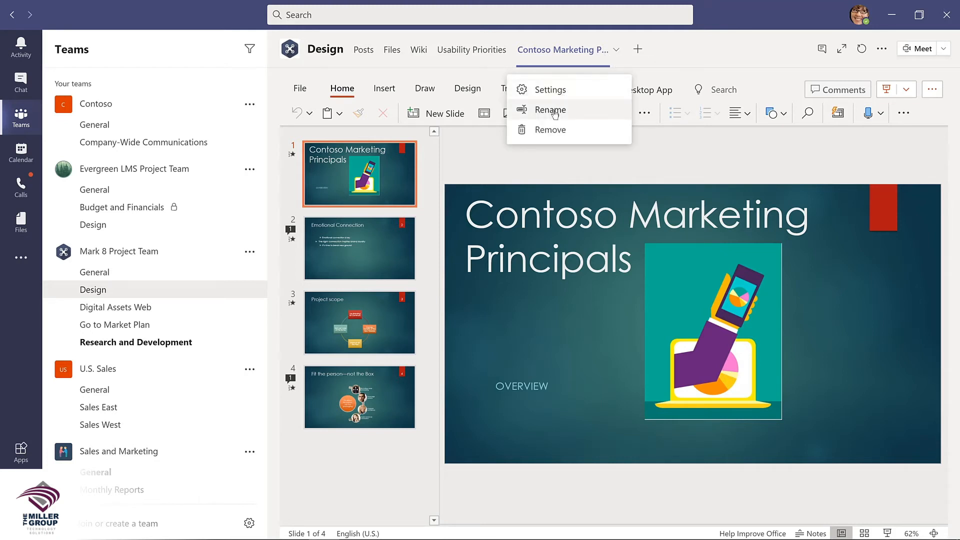
pyautogui.click(551, 131)
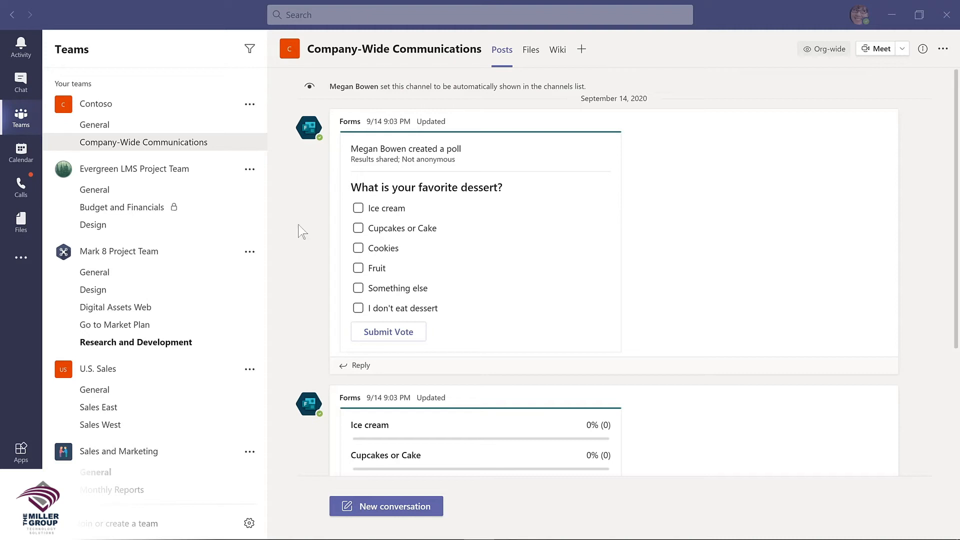
# Step: Vote for Cupcakes or Cake, Ice cream and Cookies in the dessert poll, then start a new conversation
pyautogui.scroll(-3, 300, 233)
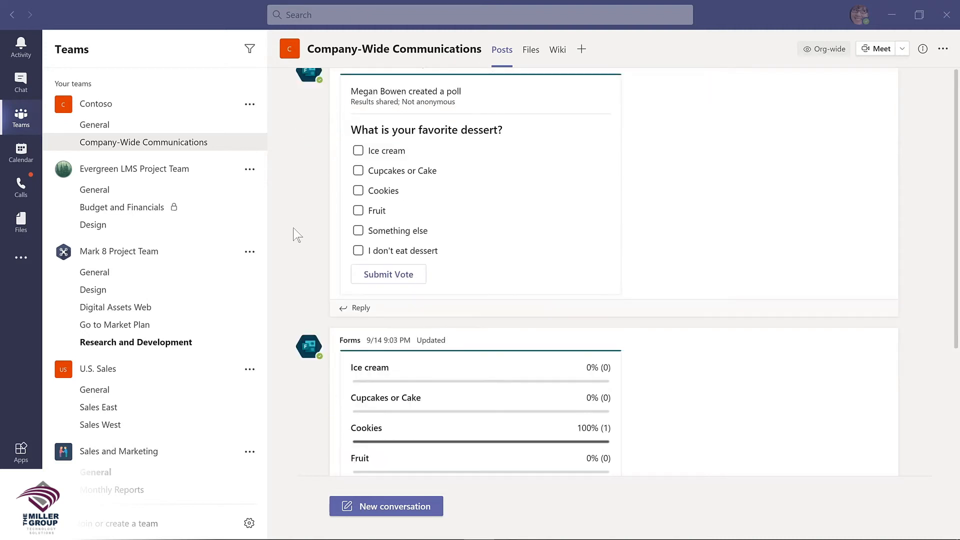
pyautogui.scroll(-2, 297, 235)
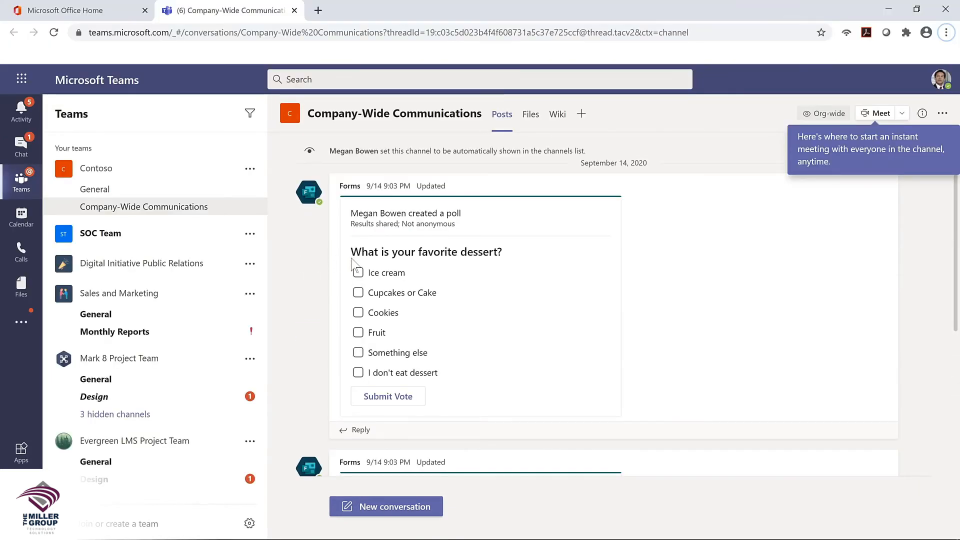
pyautogui.click(359, 293)
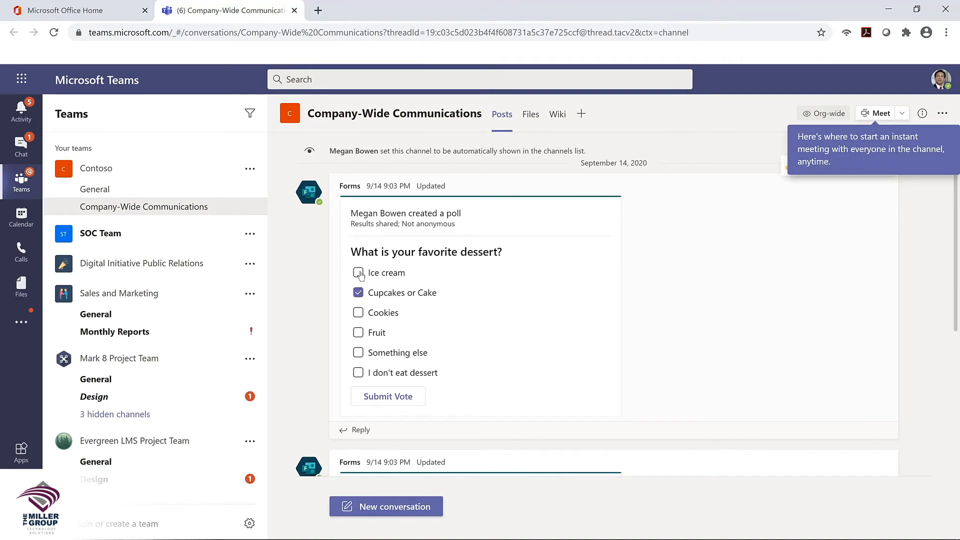
pyautogui.click(359, 274)
pyautogui.click(360, 314)
pyautogui.click(390, 397)
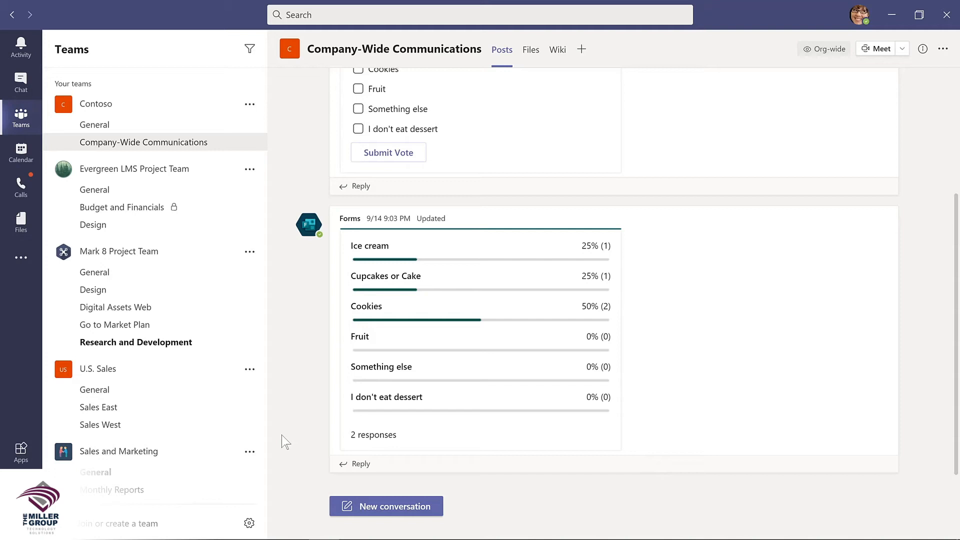
pyautogui.click(390, 505)
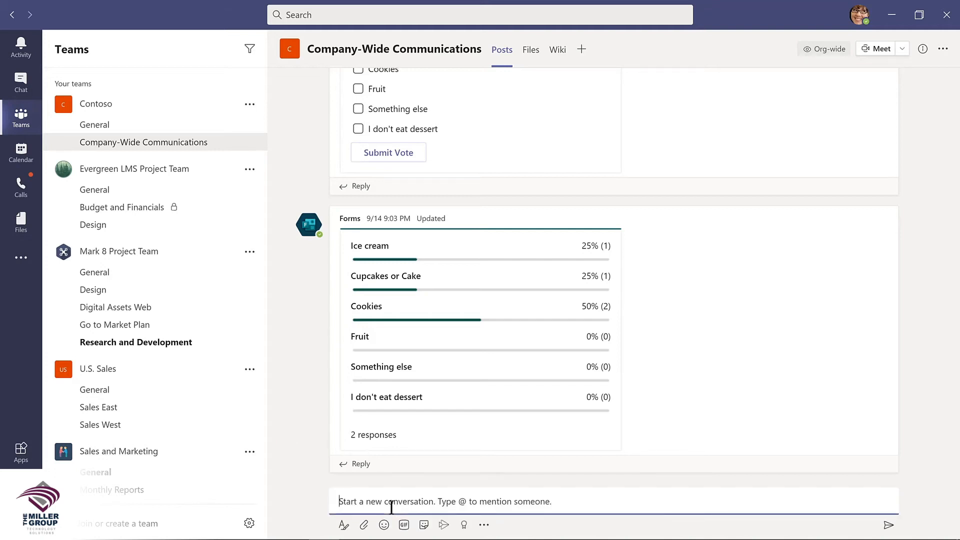
# Step: Post a Forms poll 'How much do you like Microsoft Teams?' with options 'Teams is amazing!' and 'Such a big time saver!'
pyautogui.click(483, 526)
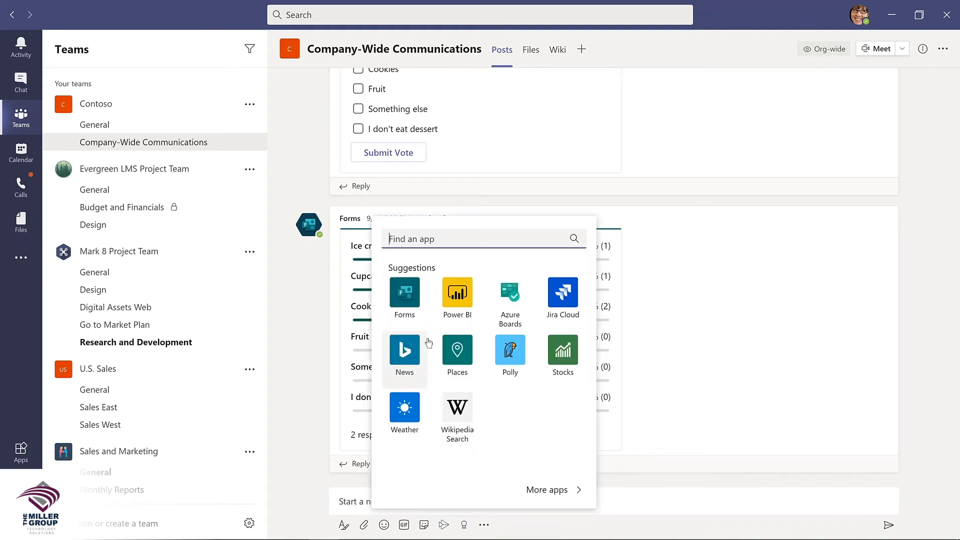
pyautogui.click(405, 294)
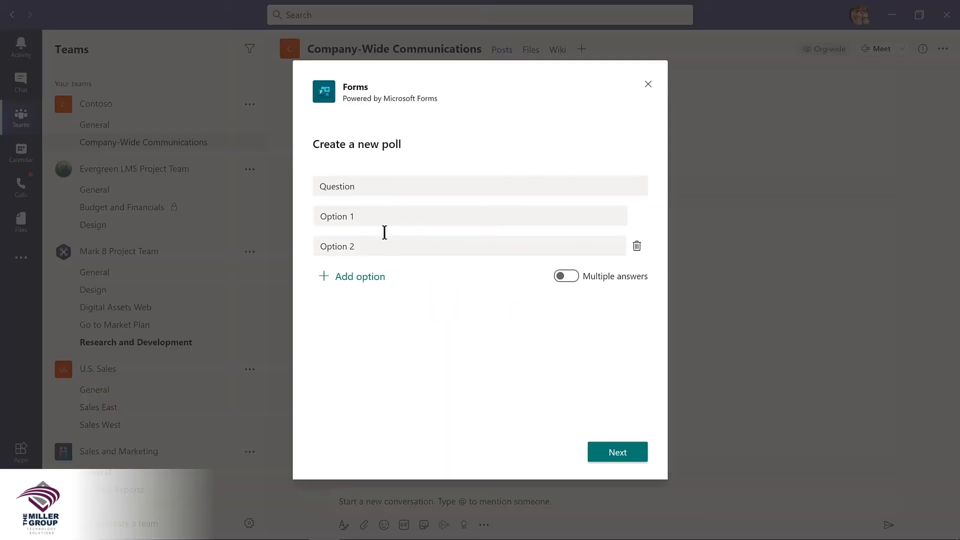
pyautogui.click(365, 185)
pyautogui.doubleClick(366, 185)
pyautogui.write('Ho')
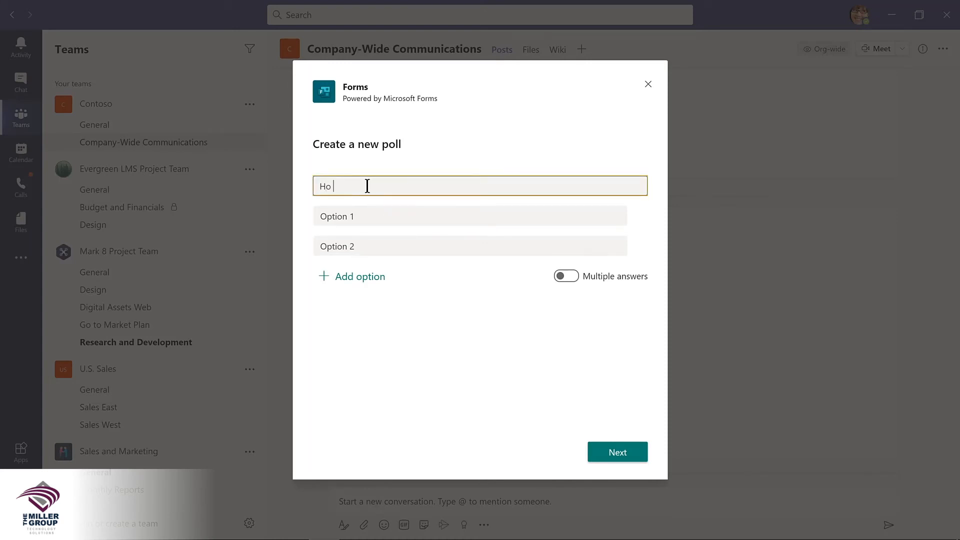
pyautogui.write('w much do you like Microsoft Teams?')
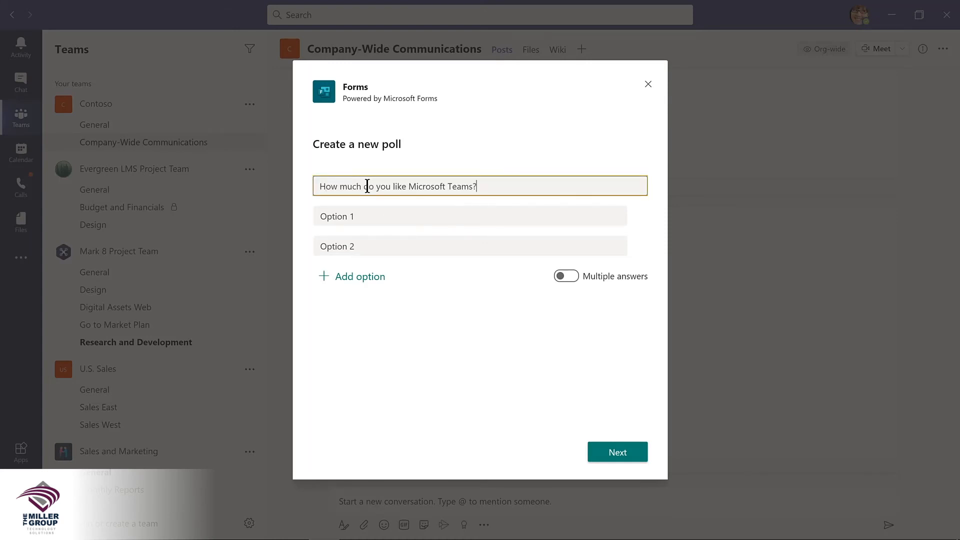
pyautogui.press('Tab')
pyautogui.write('Teams is amazing!')
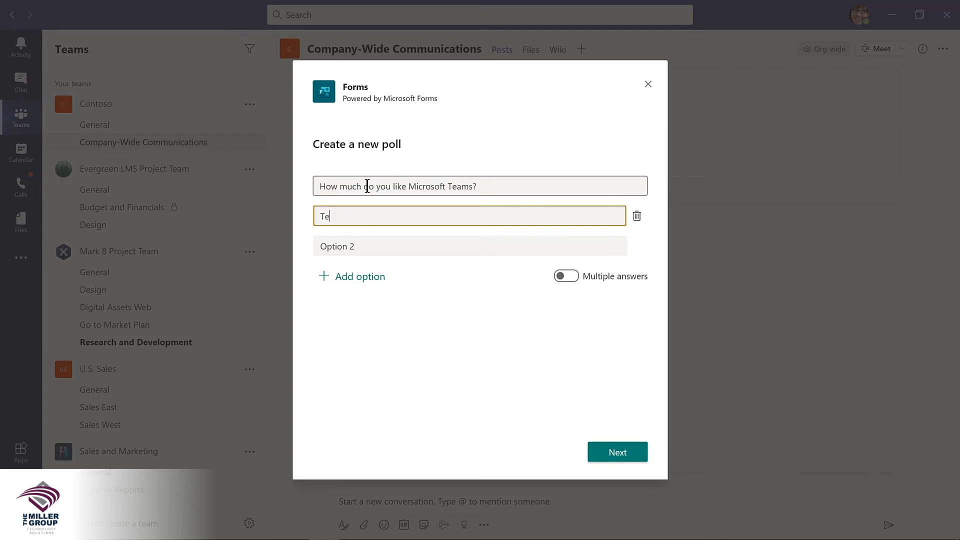
pyautogui.press('Tab')
pyautogui.press('Tab')
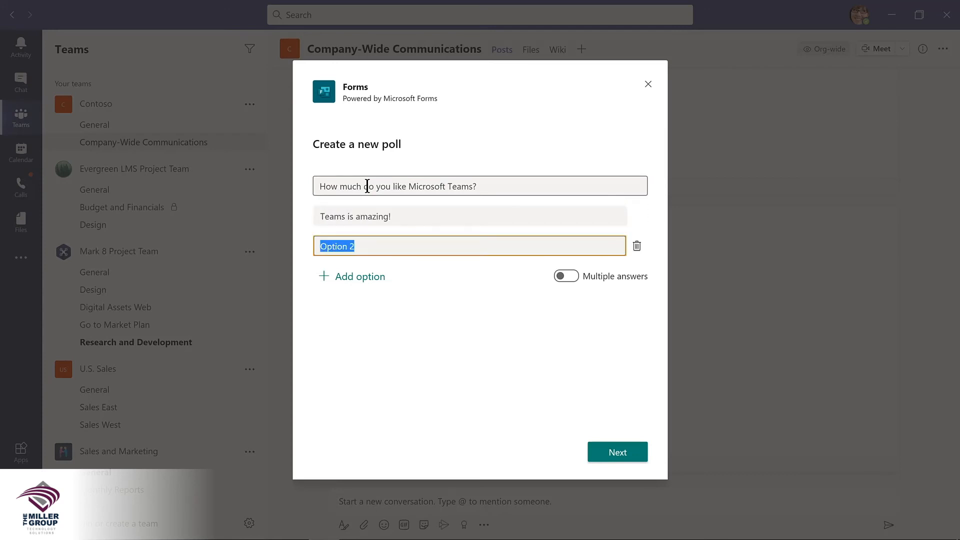
pyautogui.write('Such a big time saver!')
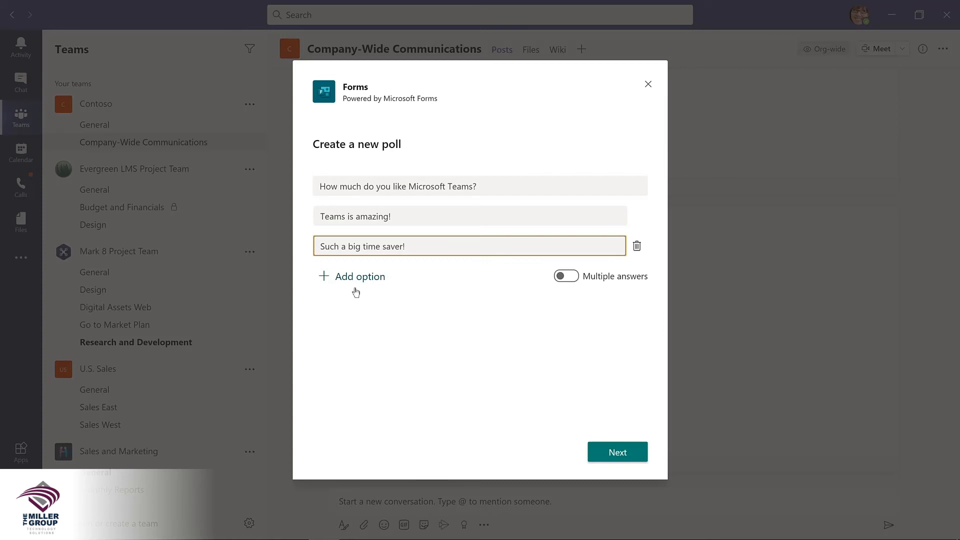
pyautogui.click(591, 446)
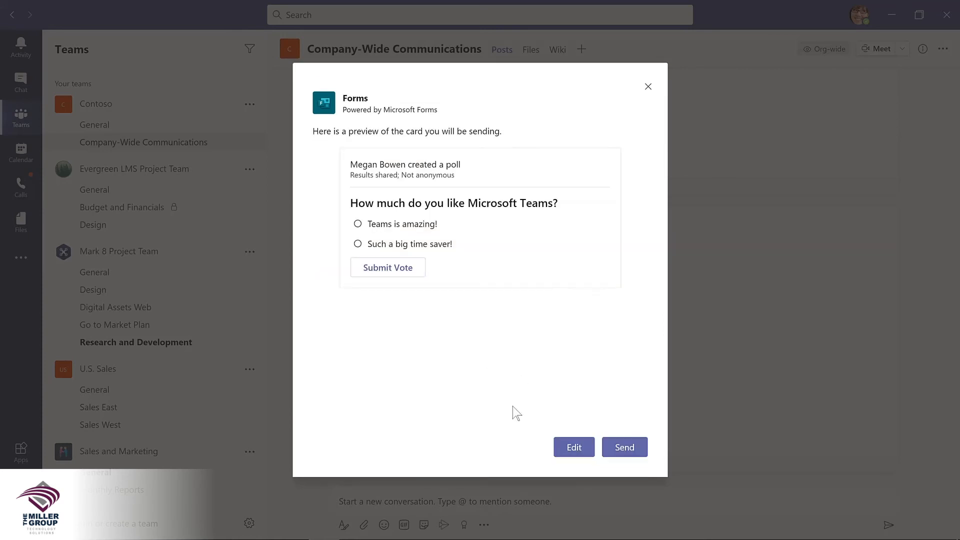
pyautogui.click(625, 452)
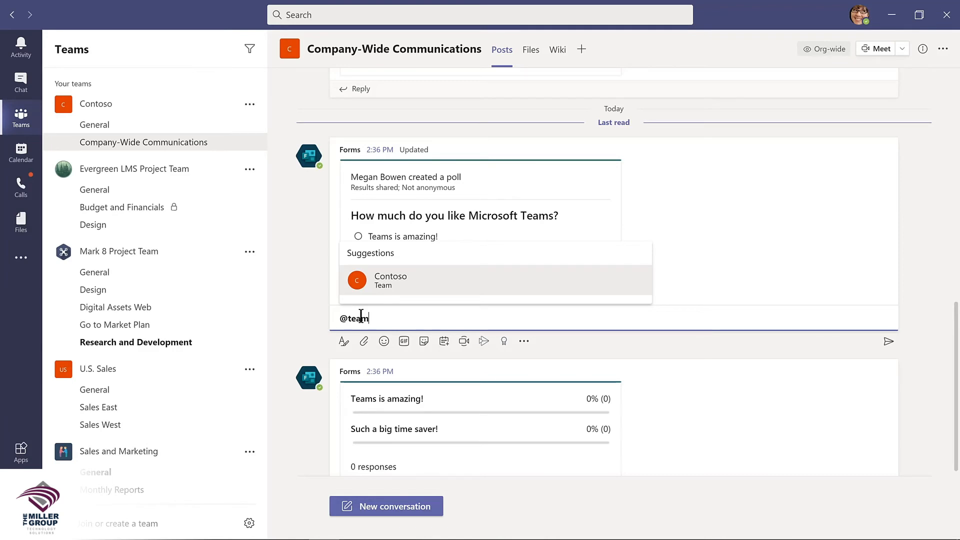
# Step: Reply under the poll mentioning Contoso: 'Please complete this poll by Friday!'
pyautogui.press('Return')
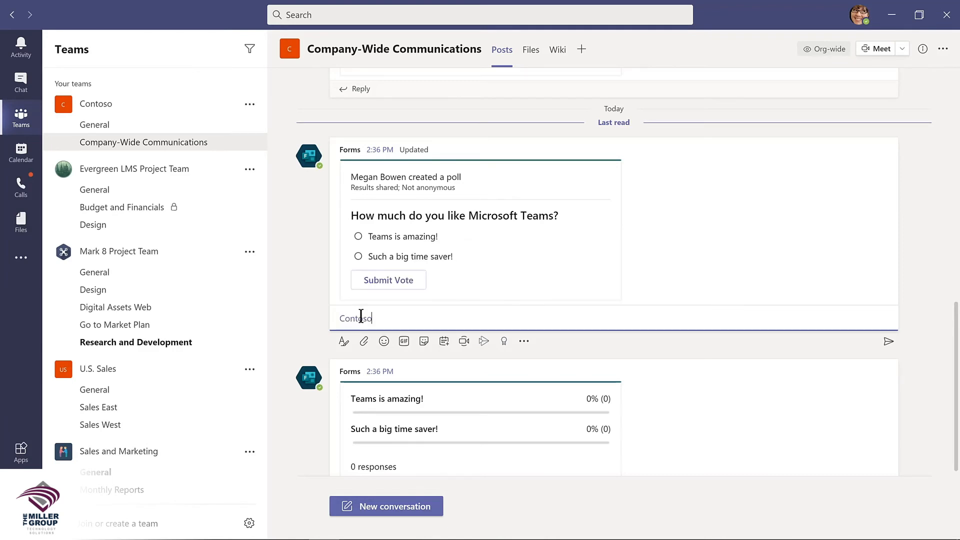
pyautogui.write('Please complete this poll by Friday!')
pyautogui.press('Return')
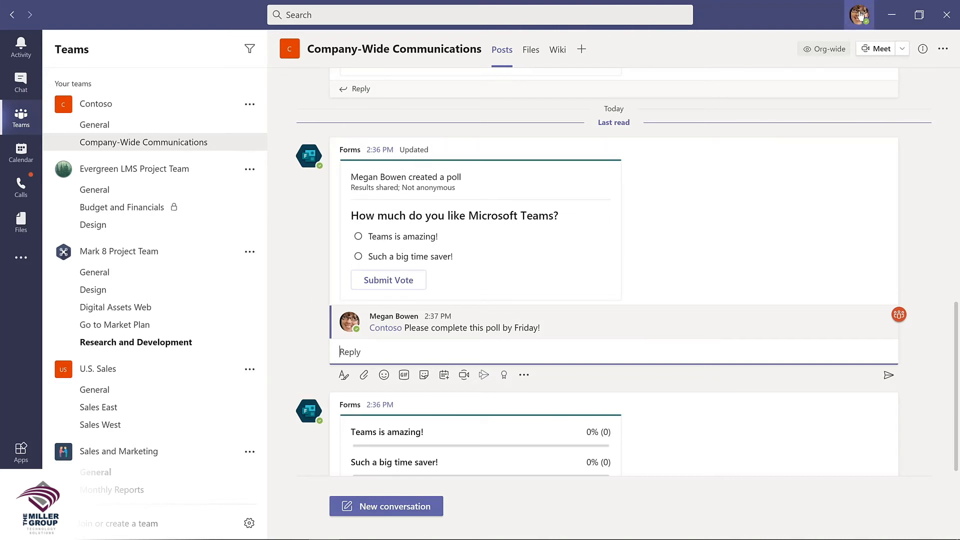
pyautogui.click(859, 15)
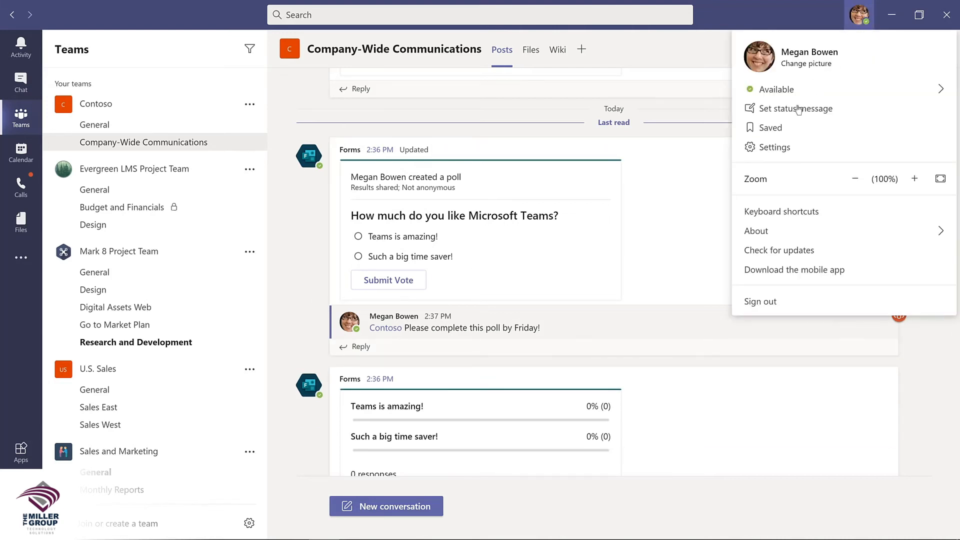
# Step: Switch the app theme to Dark in Settings, then close Settings
pyautogui.click(774, 148)
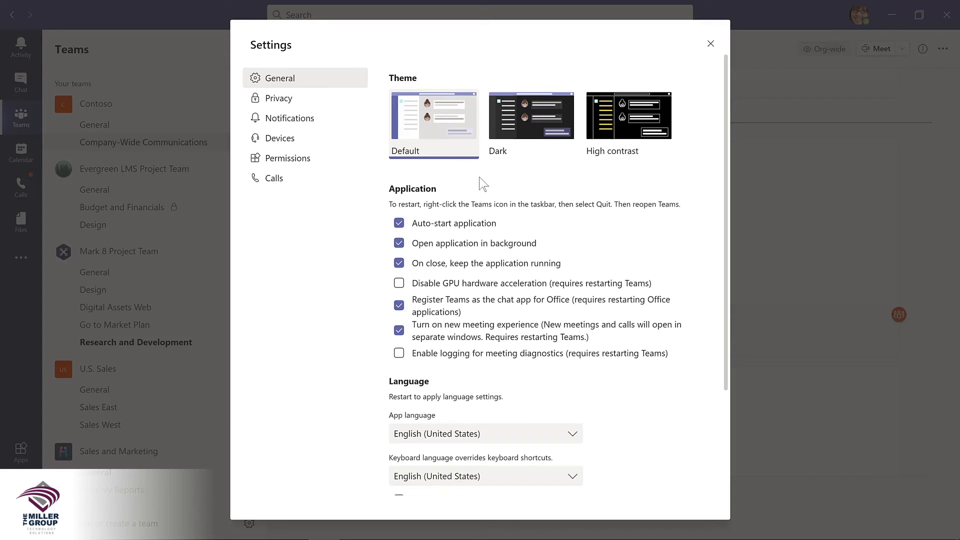
pyautogui.click(531, 120)
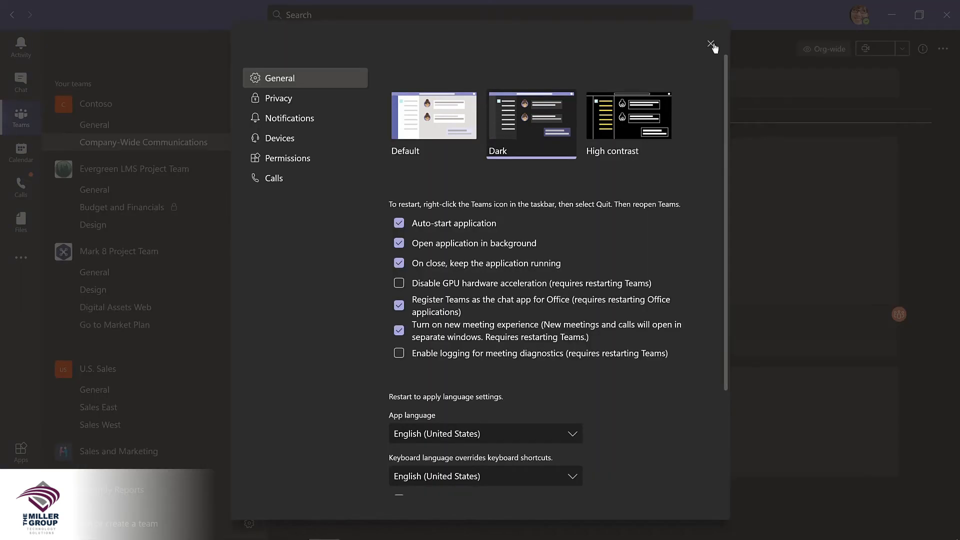
pyautogui.click(710, 44)
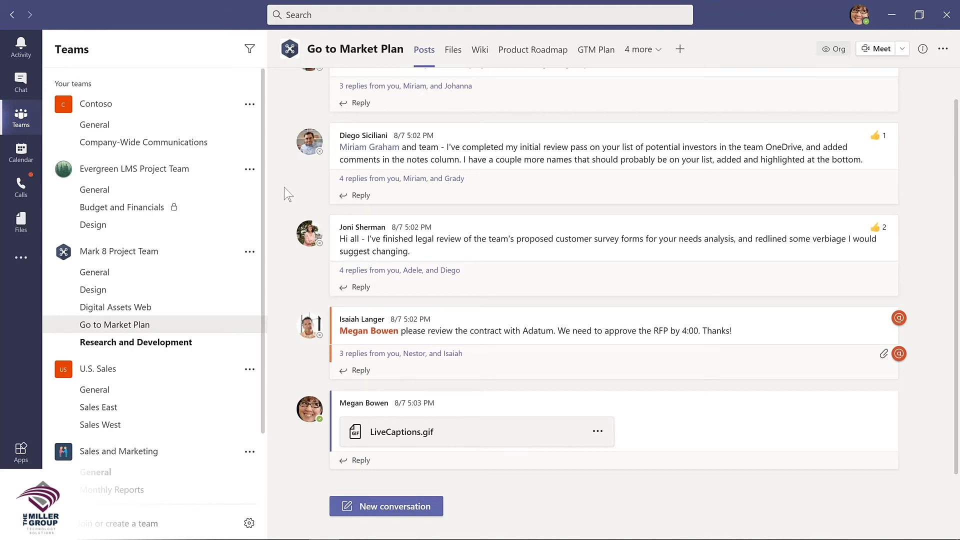
# Step: Save the investor-list post and the legal-review post in Go to Market Plan from their More options menus
pyautogui.moveTo(688, 146)
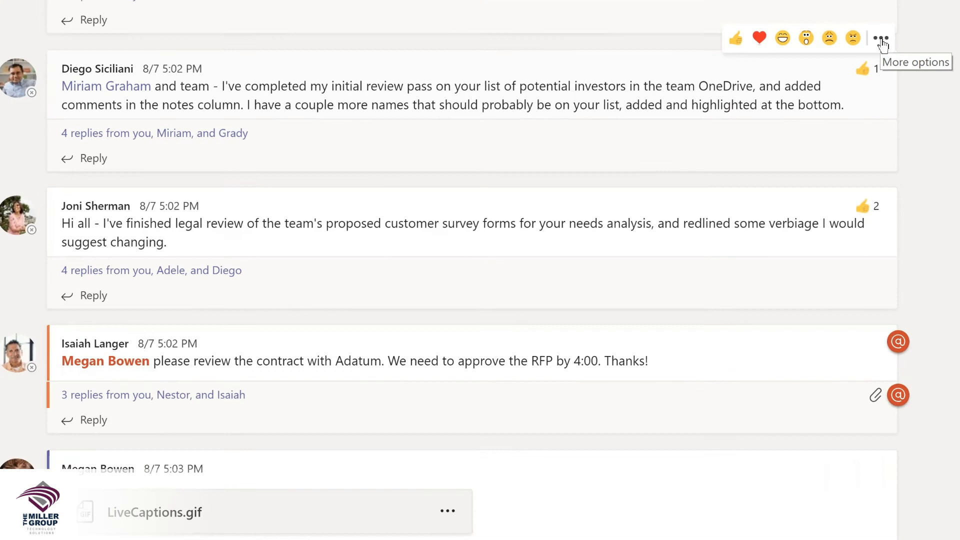
pyautogui.click(887, 117)
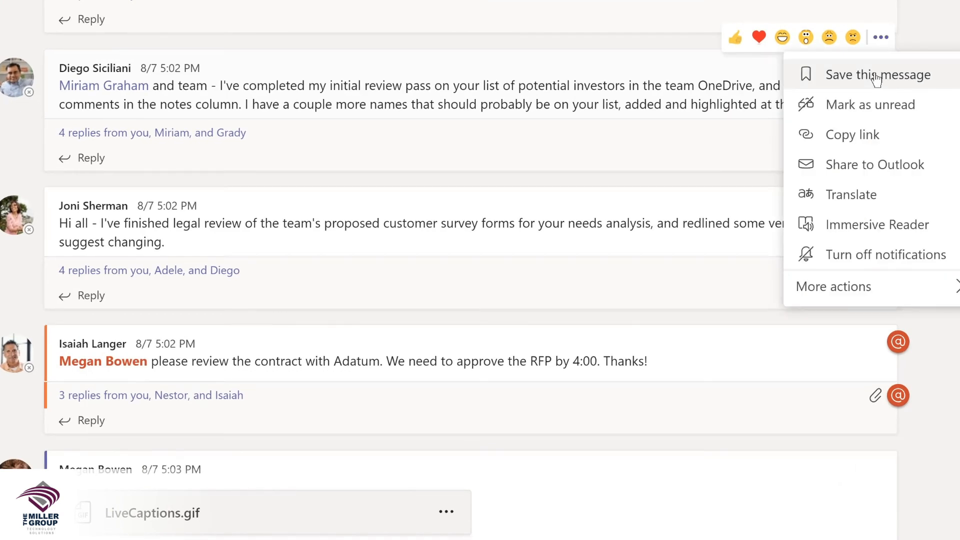
pyautogui.click(876, 76)
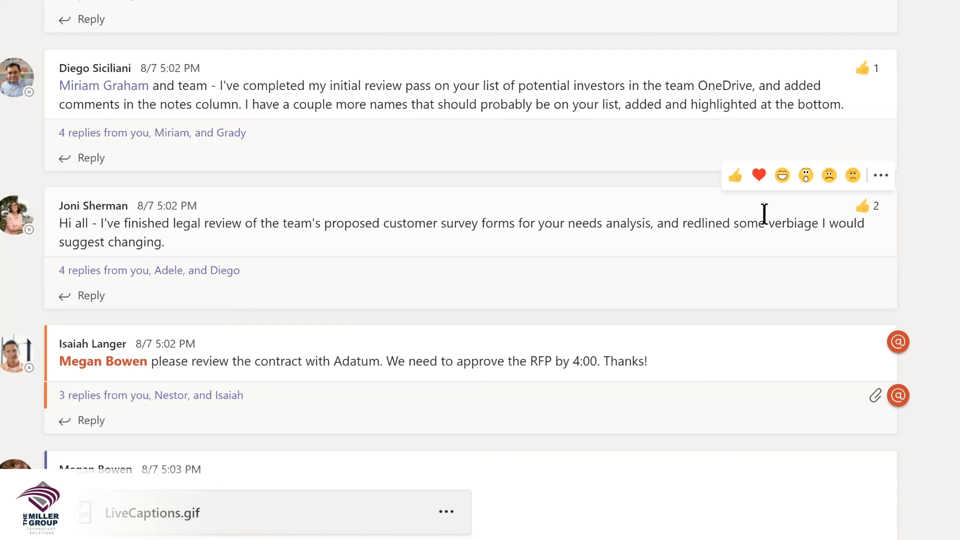
pyautogui.click(881, 176)
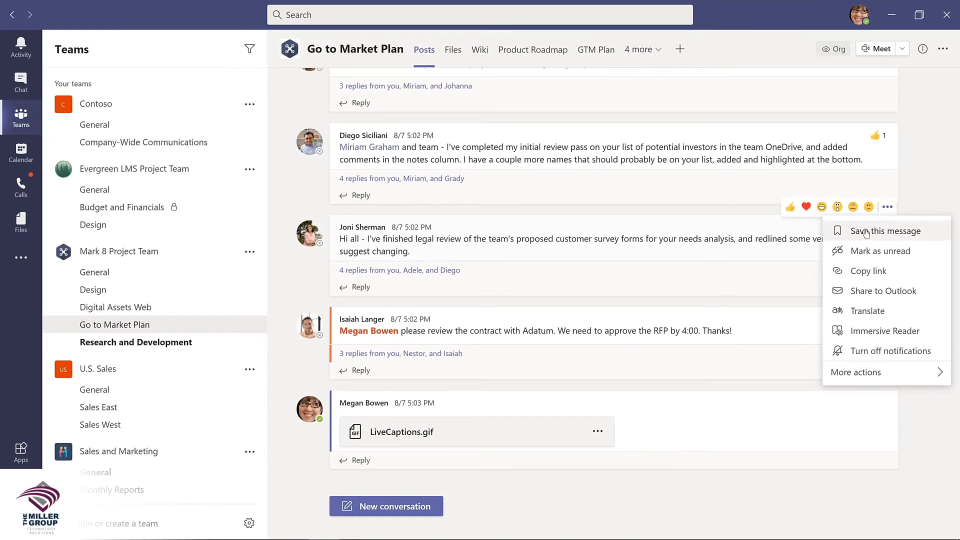
pyautogui.click(866, 231)
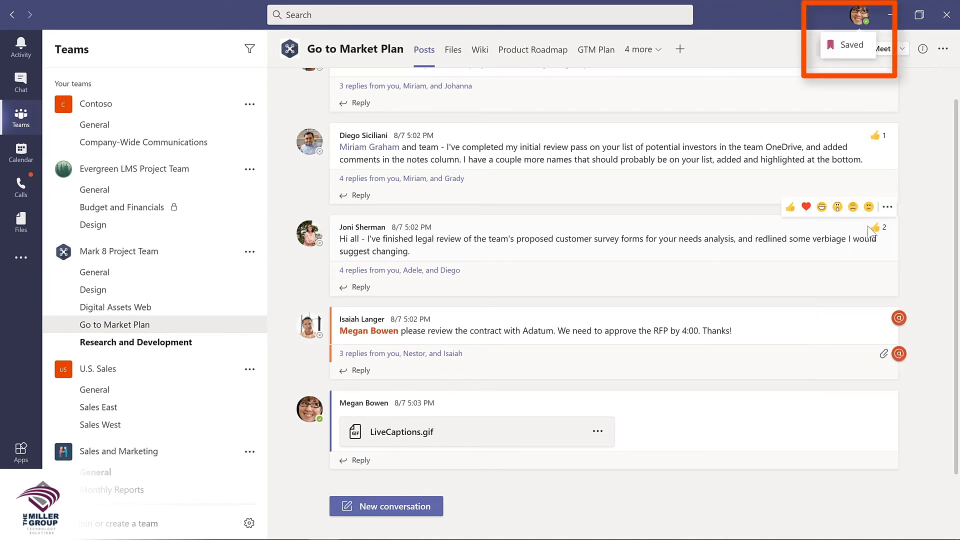
pyautogui.moveTo(868, 230)
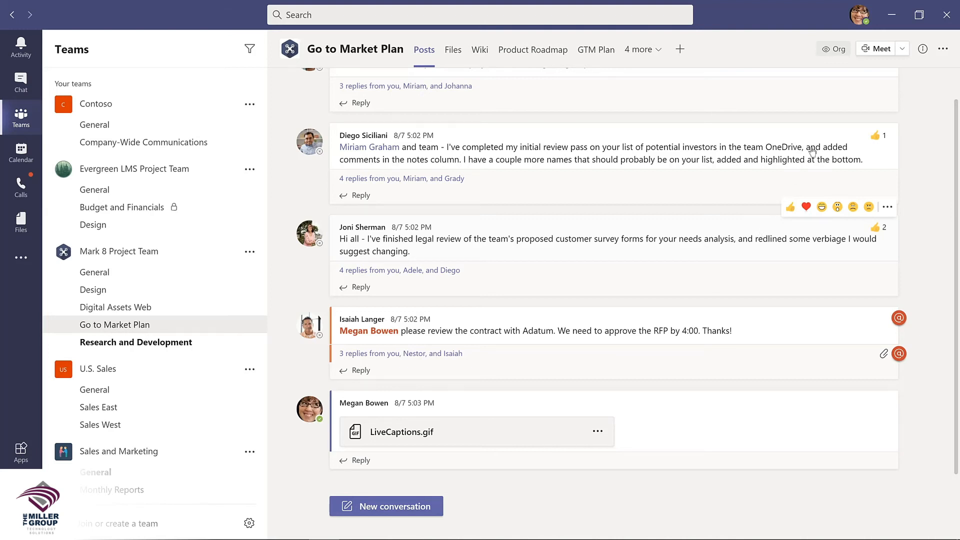
# Step: Open the Saved list from the profile menu, jump to the investor-list message and unsave it
pyautogui.click(861, 16)
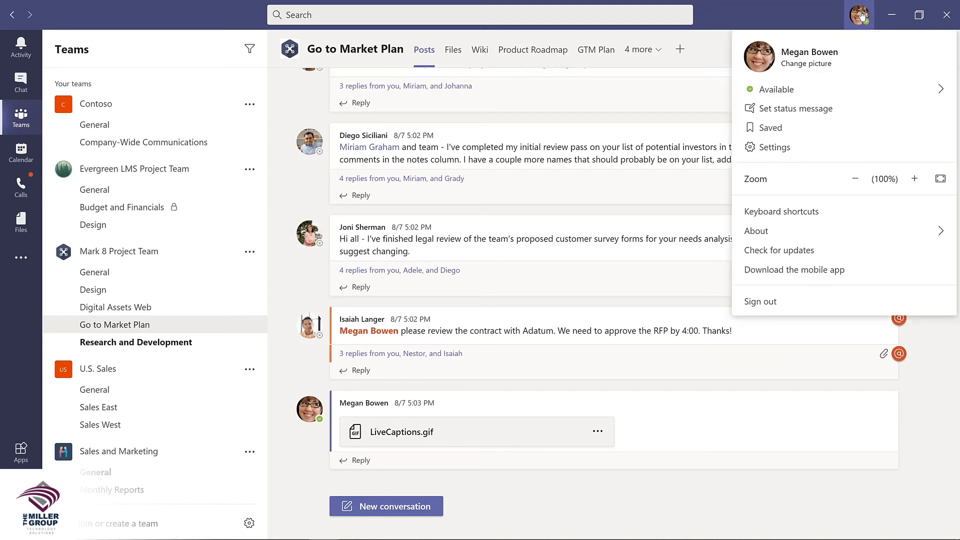
pyautogui.click(770, 128)
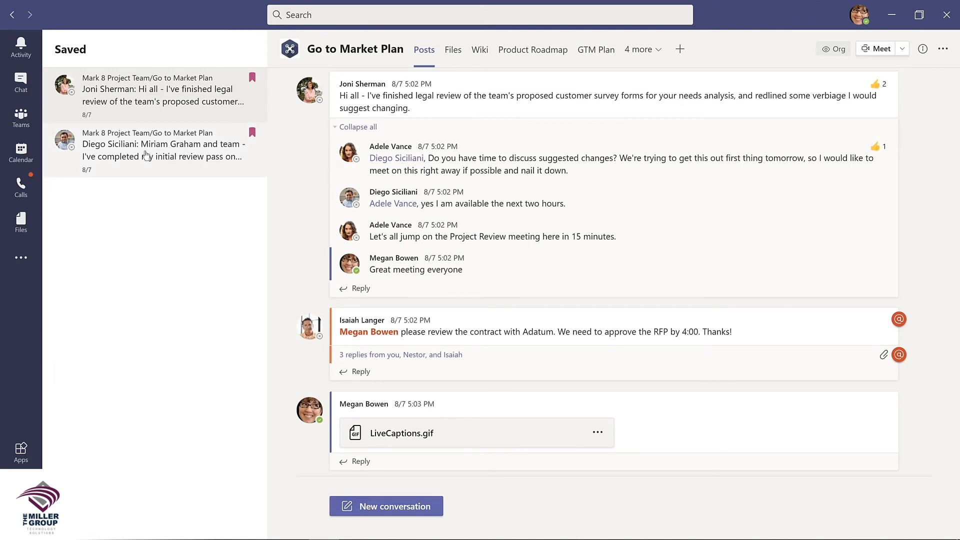
pyautogui.click(220, 144)
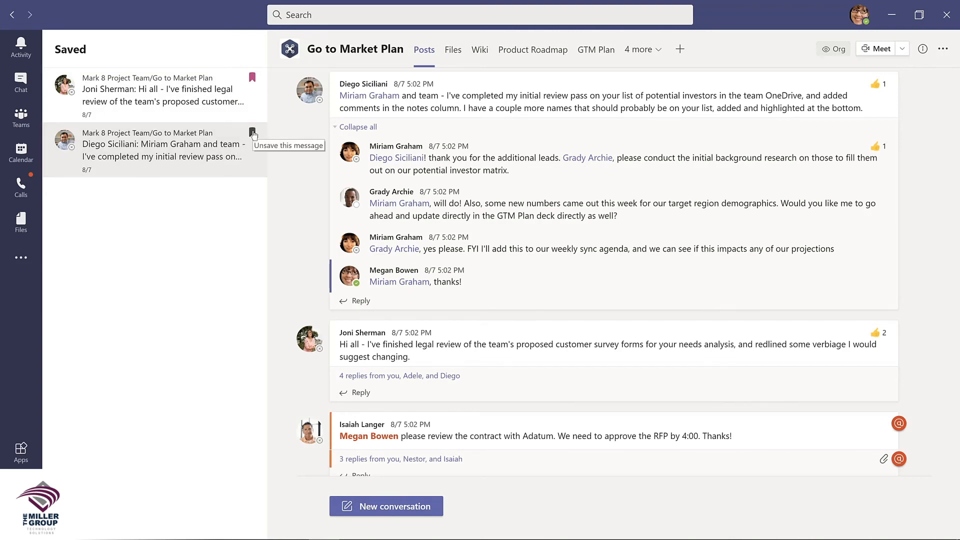
pyautogui.click(251, 133)
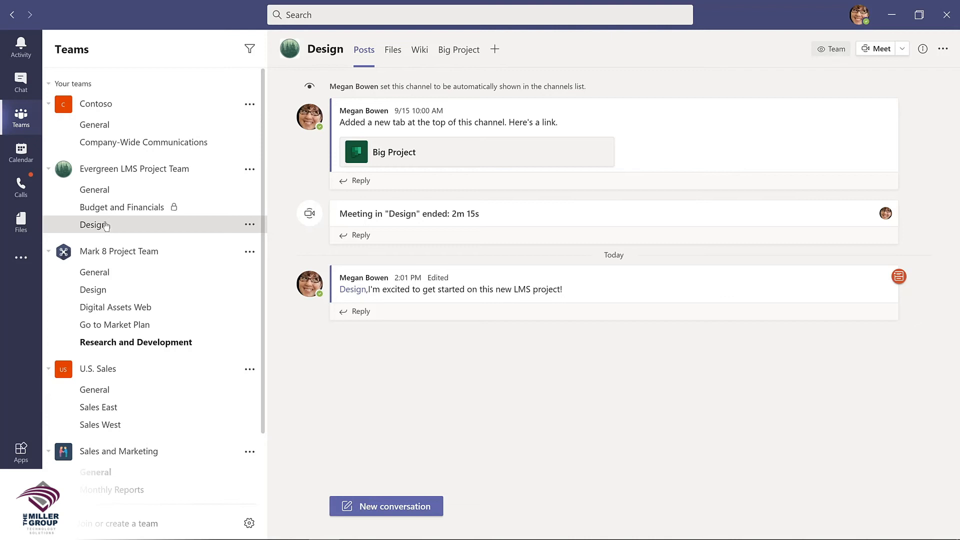
# Step: Reopen the Saved list with the /saved command and unsave the investor-list message
pyautogui.click(337, 14)
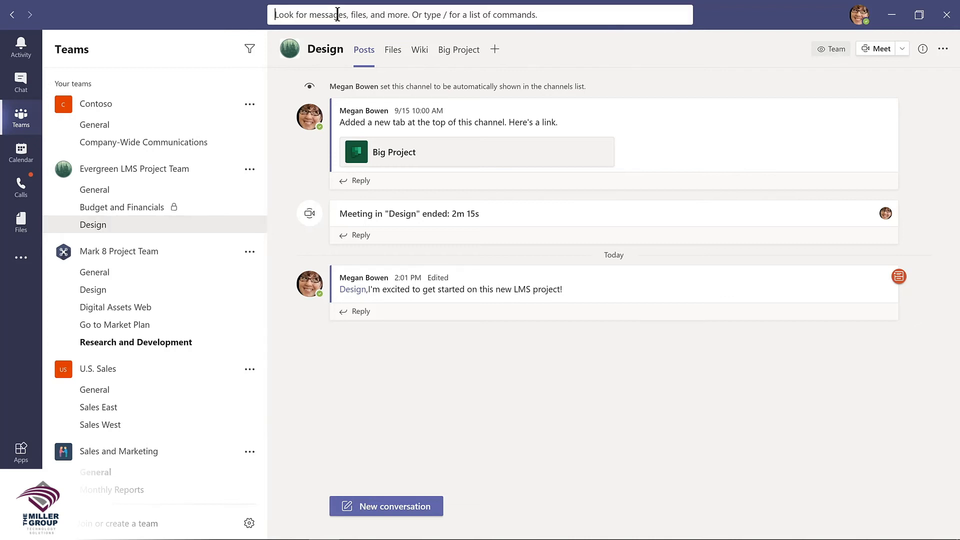
pyautogui.write('/saved')
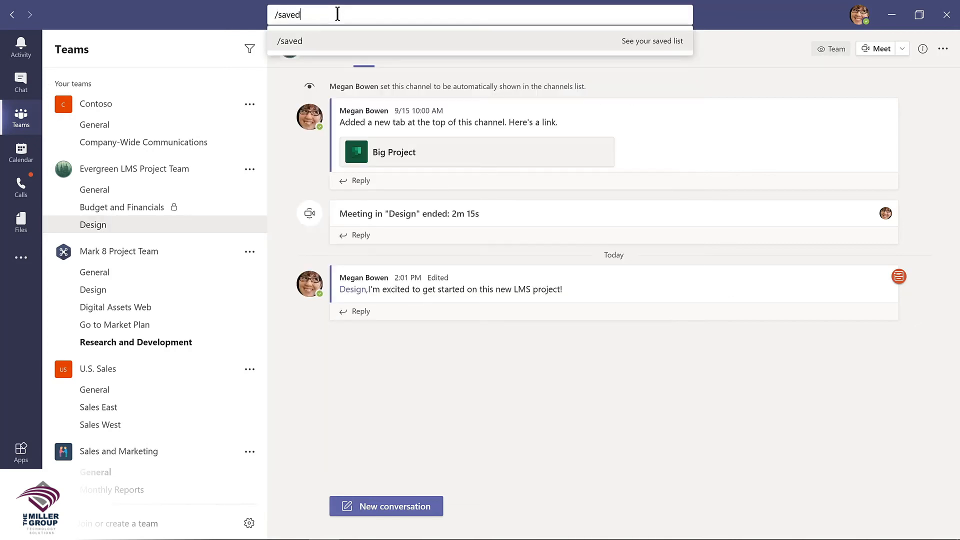
pyautogui.press('Return')
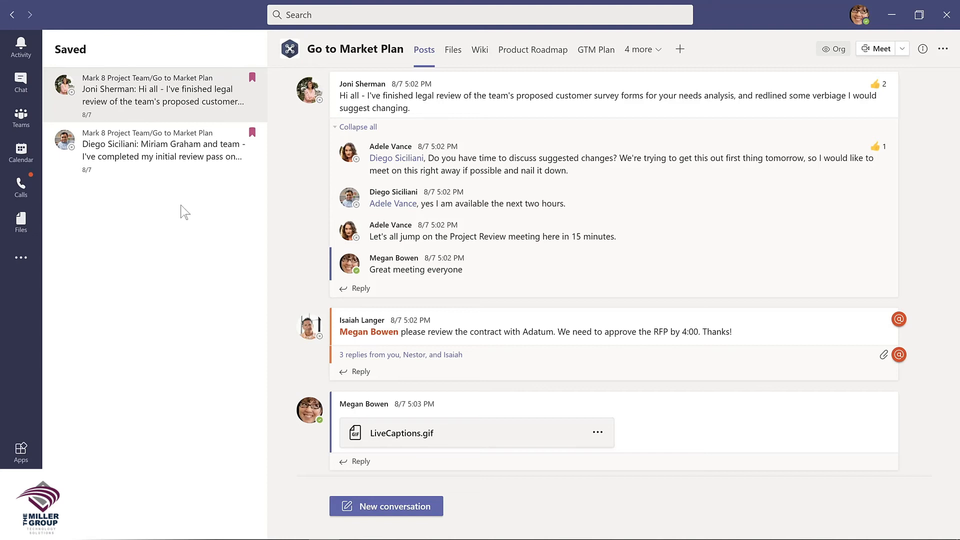
pyautogui.click(252, 133)
# Step: Back in Teams, save the Adatum contract message and then unsave it again
pyautogui.click(24, 121)
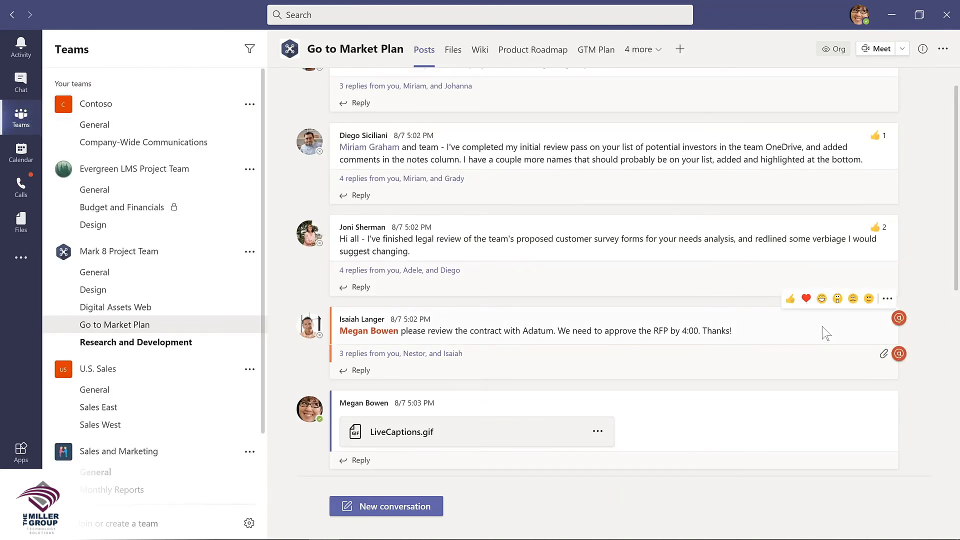
pyautogui.click(887, 299)
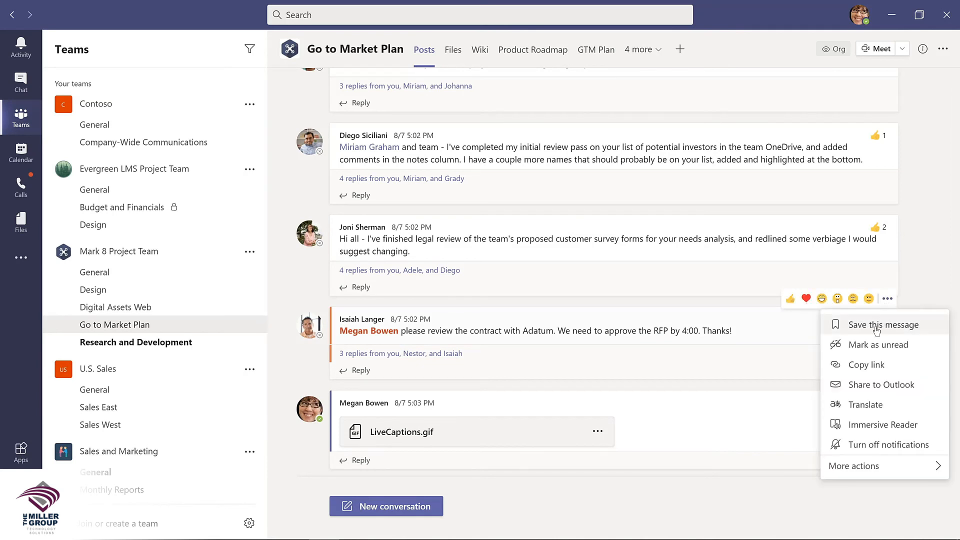
pyautogui.click(883, 324)
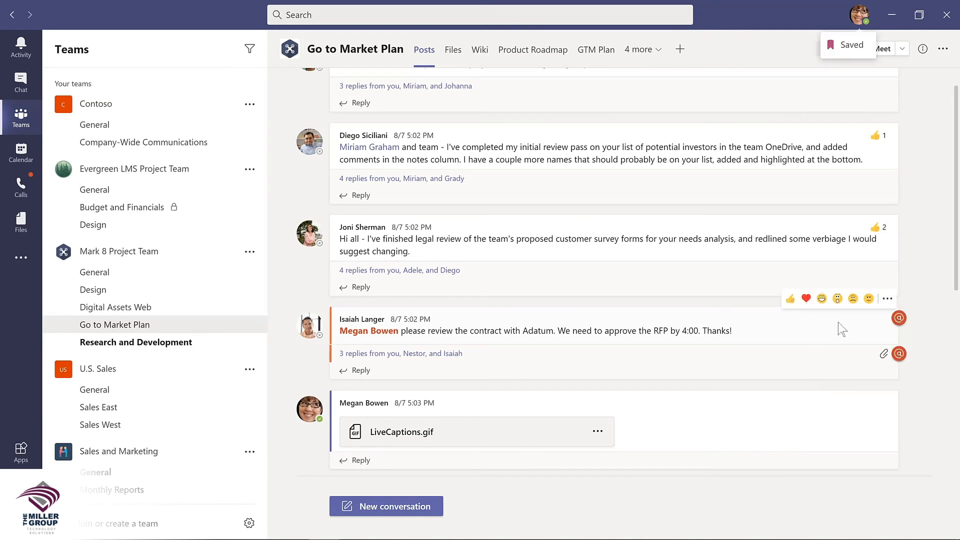
pyautogui.click(888, 300)
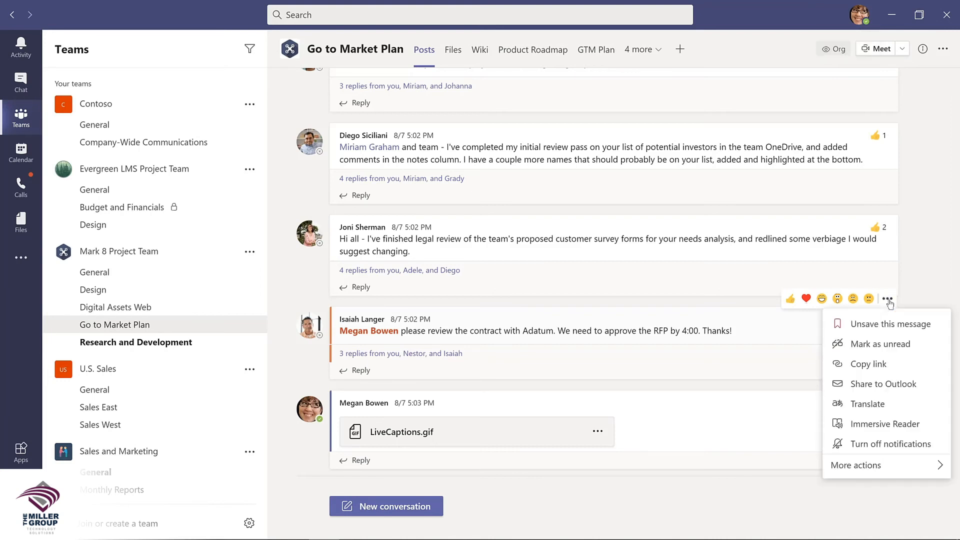
pyautogui.click(877, 324)
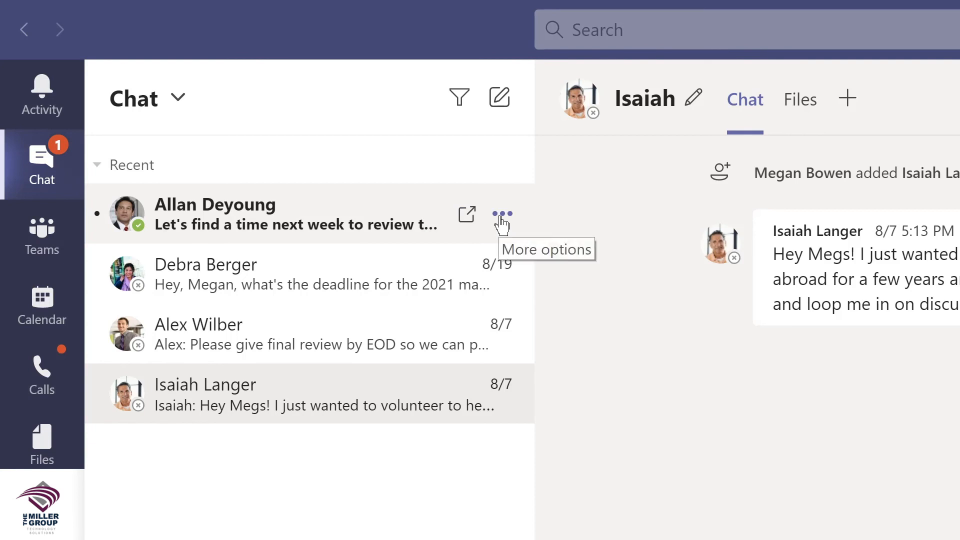
# Step: Pin the top recent chat, drag the second pinned chat to the top, then unpin the colleague's chat
pyautogui.click(501, 220)
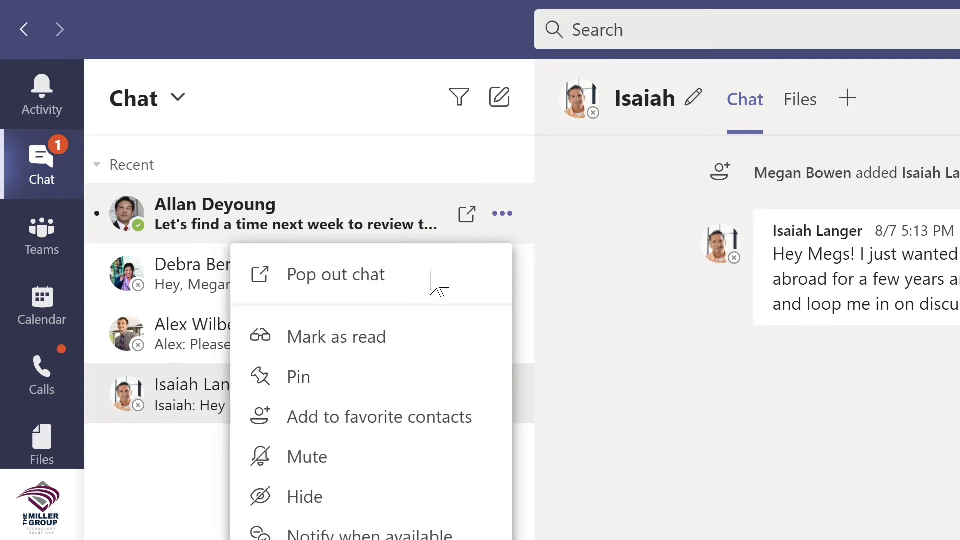
pyautogui.click(300, 383)
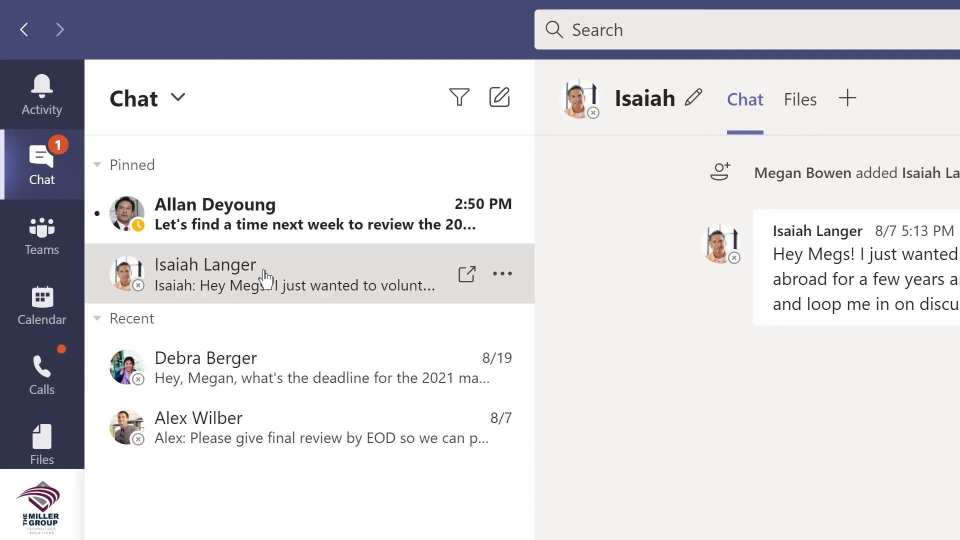
pyautogui.moveTo(265, 218); pyautogui.dragTo(263, 194)
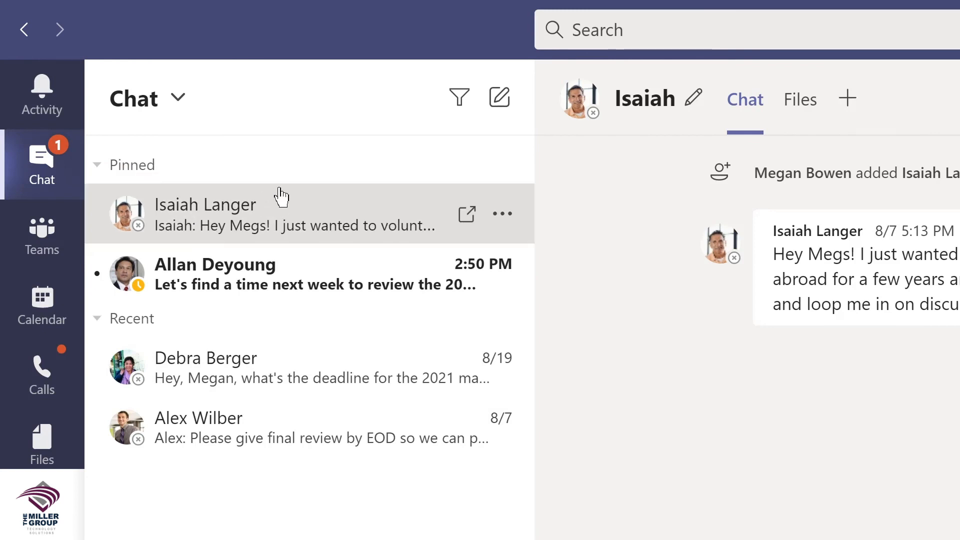
pyautogui.click(506, 217)
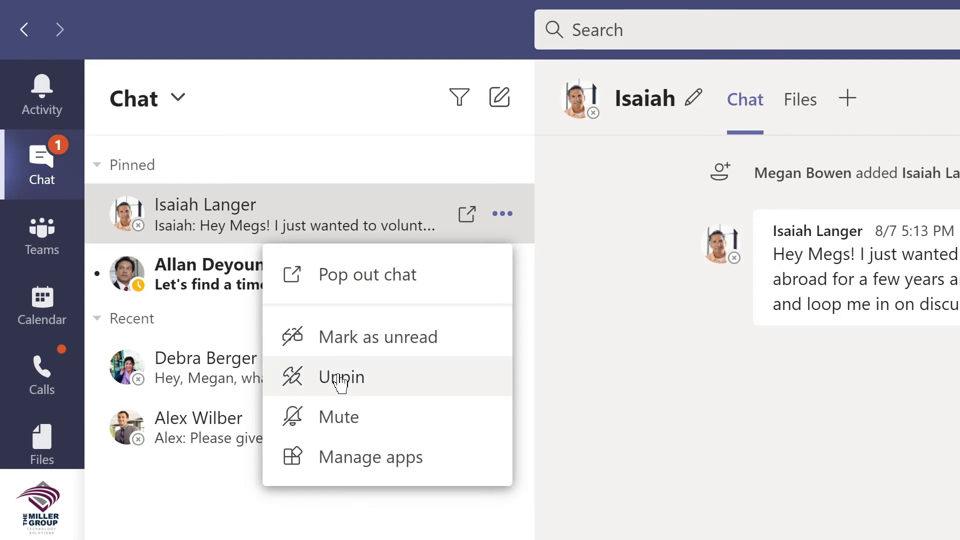
pyautogui.click(343, 382)
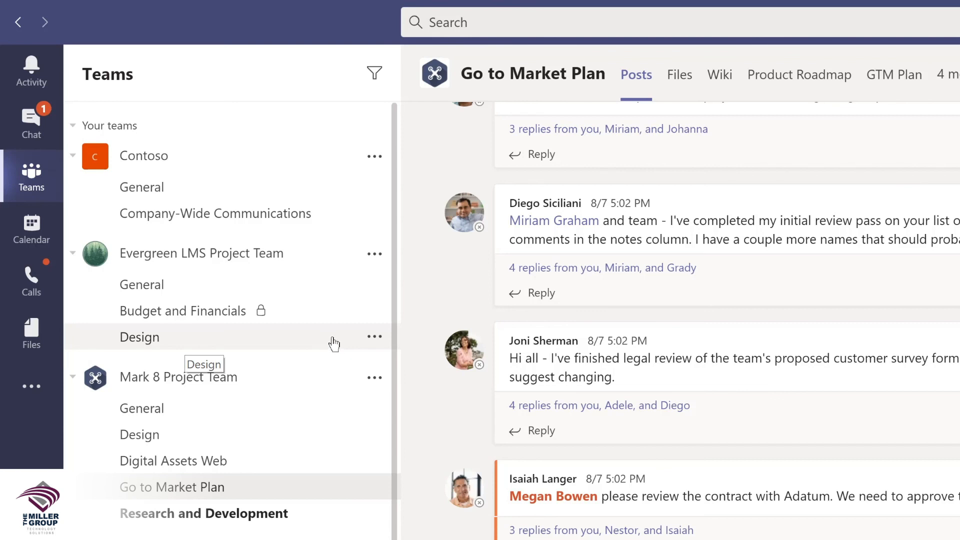
# Step: Pin the Evergreen LMS Design channel, move Digital Assets Web above it, then unpin Digital Assets Web
pyautogui.click(374, 338)
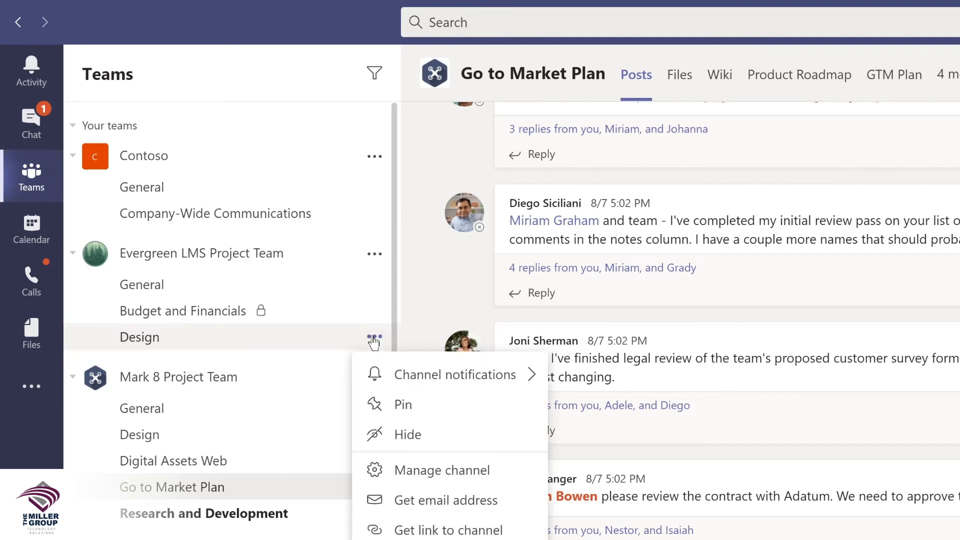
pyautogui.click(401, 409)
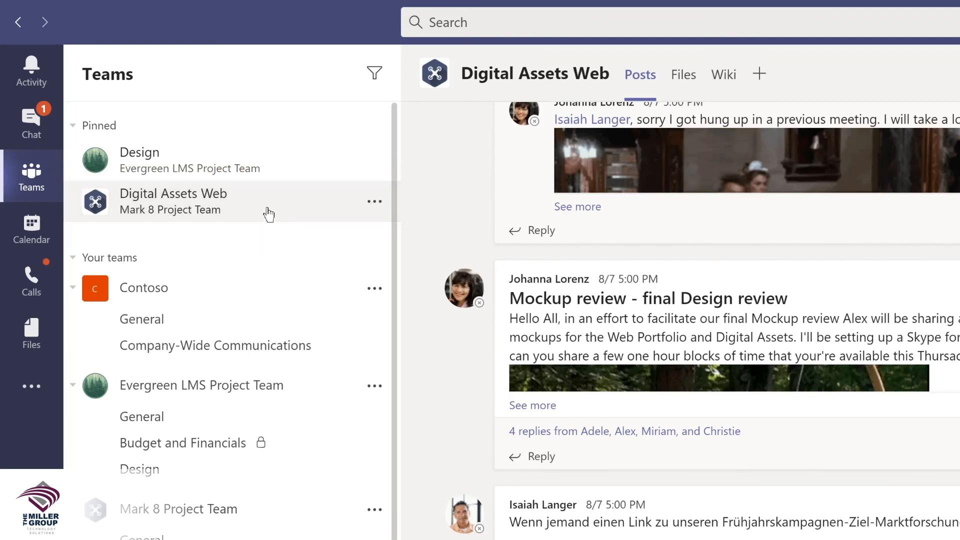
pyautogui.moveTo(268, 214); pyautogui.dragTo(269, 149)
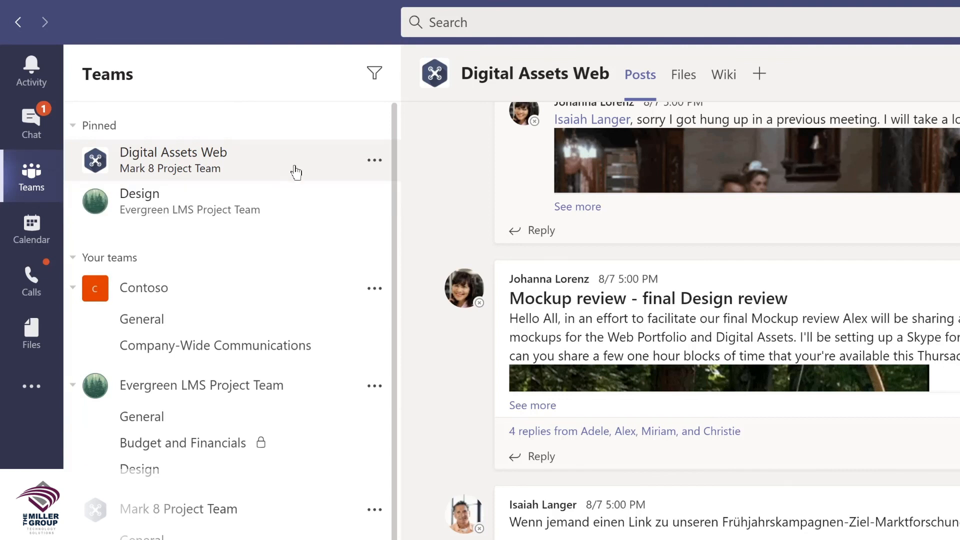
pyautogui.click(374, 161)
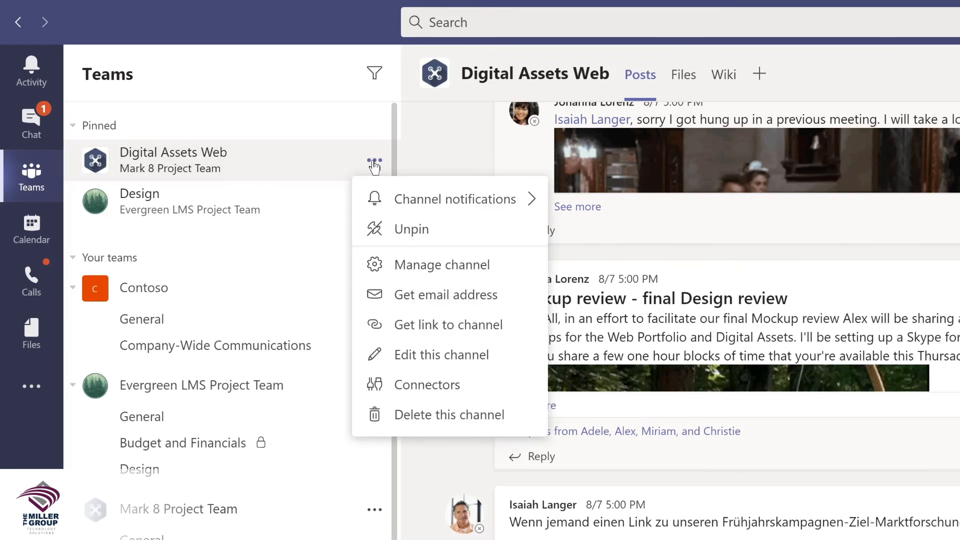
pyautogui.click(388, 229)
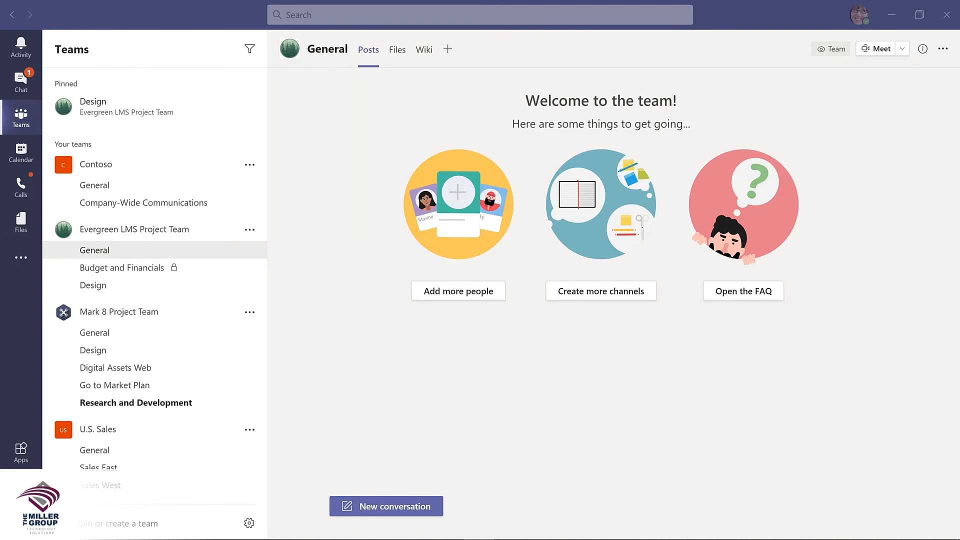
pyautogui.click(375, 506)
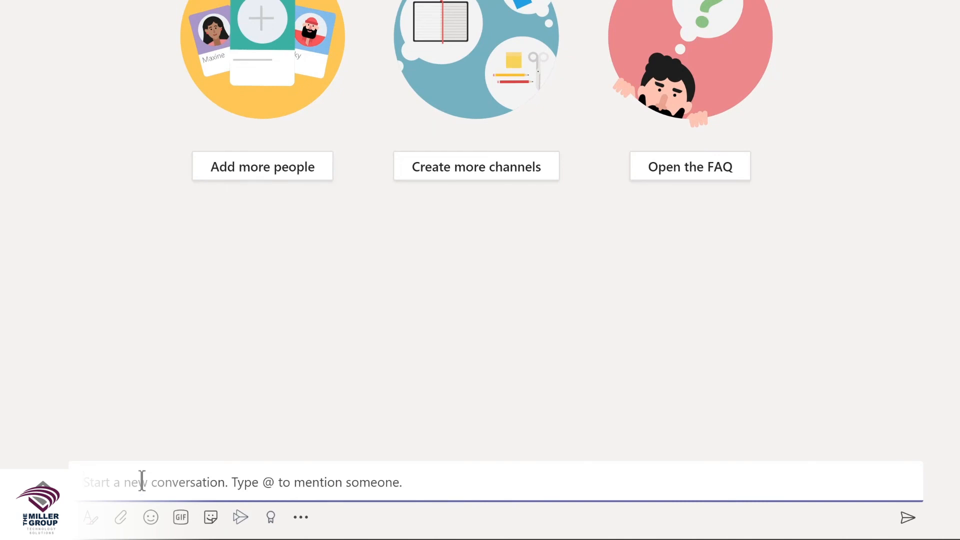
pyautogui.click(91, 521)
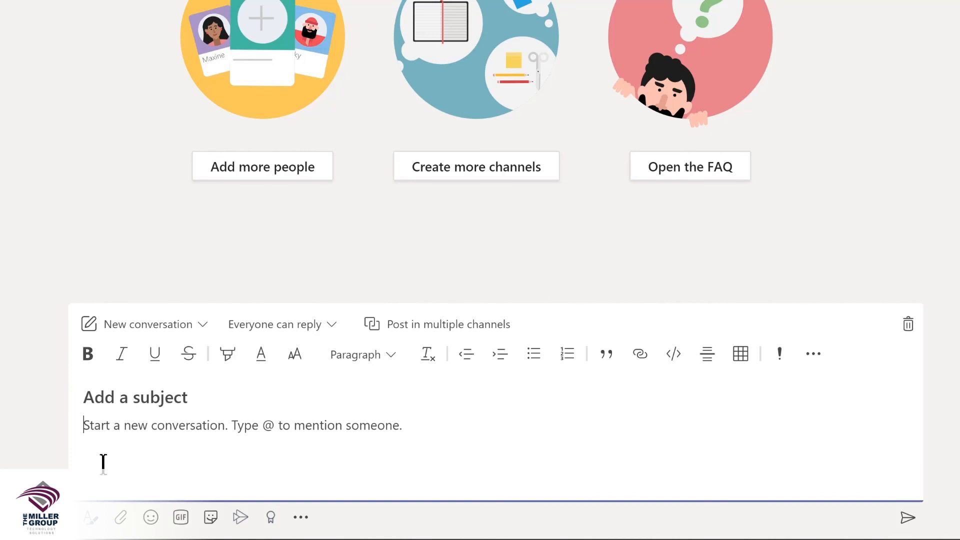
pyautogui.click(122, 396)
pyautogui.write("I'm ")
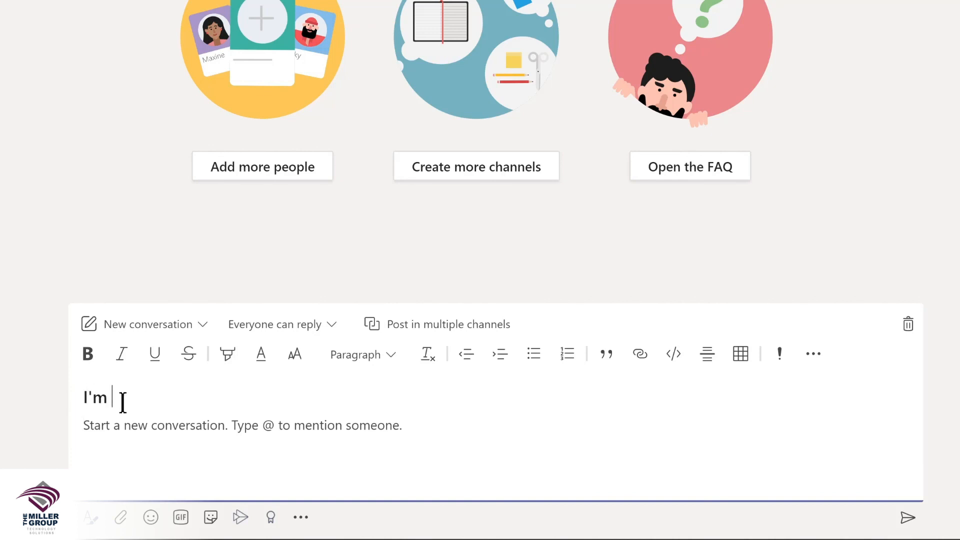
pyautogui.write('excited to start planning our new LMS!')
pyautogui.click(144, 429)
pyautogui.write('W')
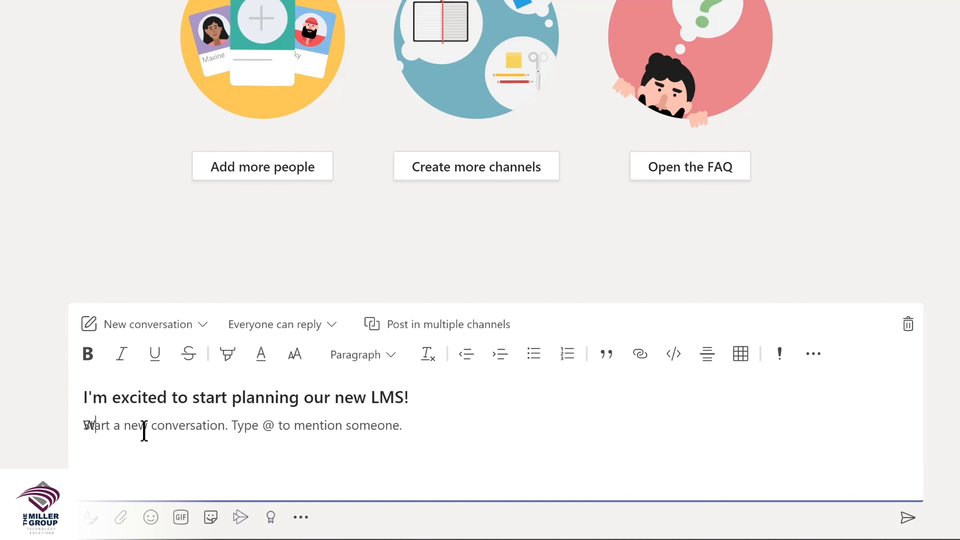
pyautogui.write("e'll be sharing details and actions in the @Design")
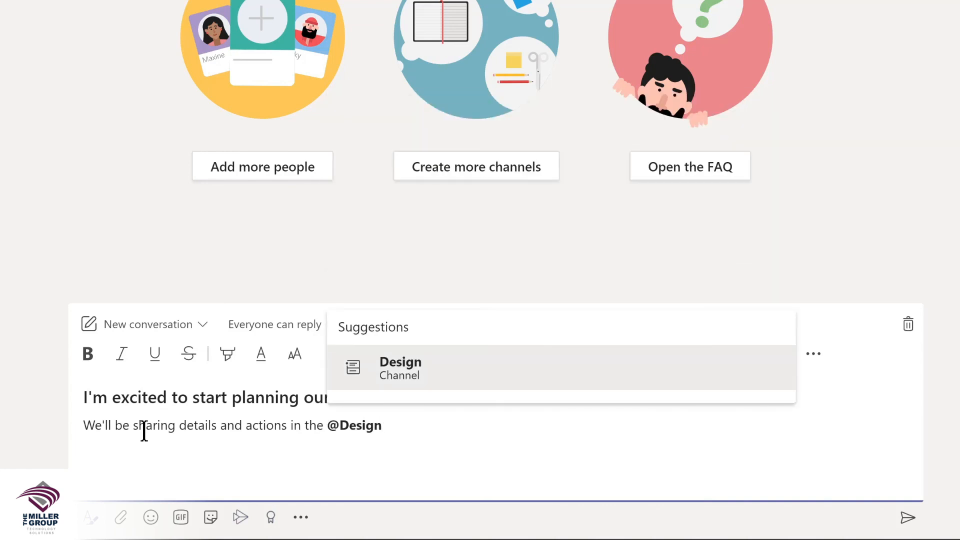
pyautogui.press('Return')
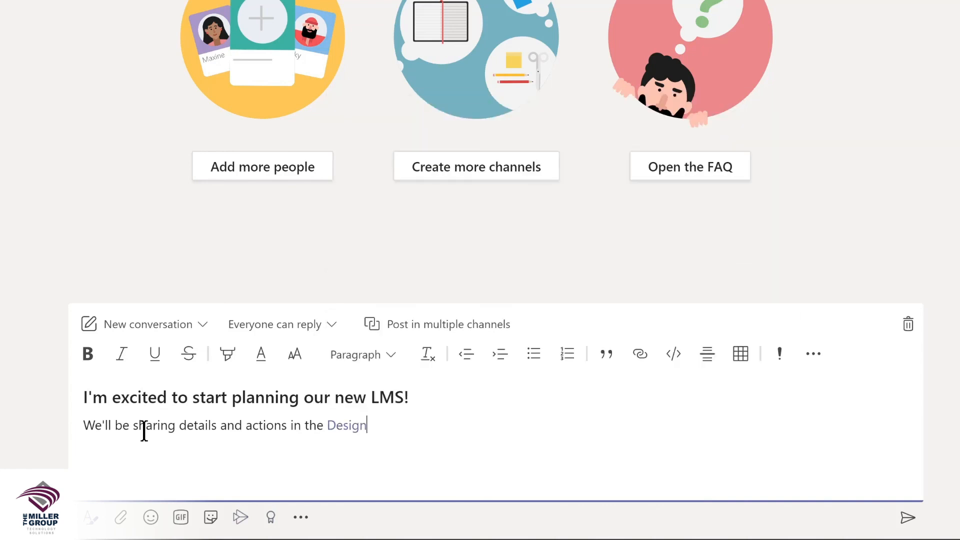
pyautogui.write('channel')
pyautogui.hotkey('ctrl', 'Home')
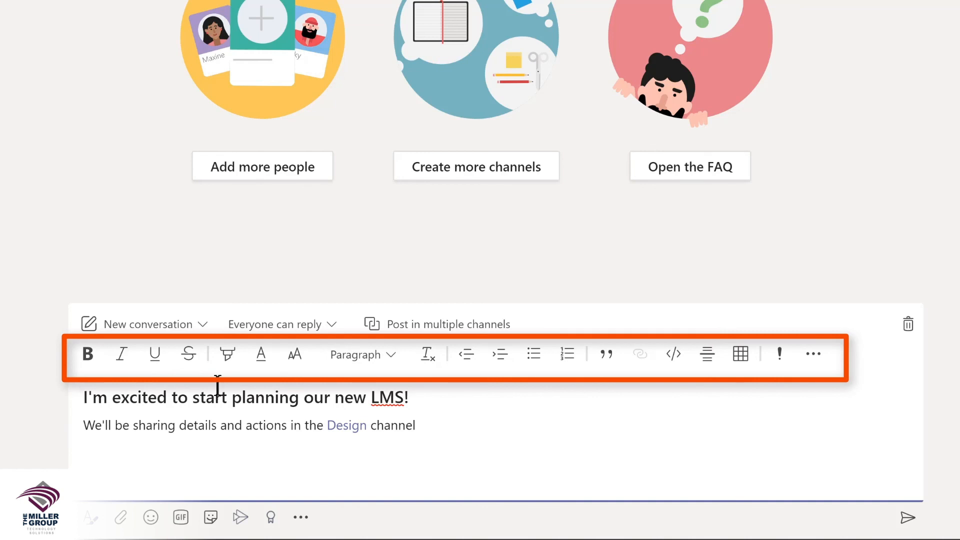
# Step: Highlight the Design channel line of the message in yellow
pyautogui.tripleClick(150, 418)
pyautogui.click(227, 350)
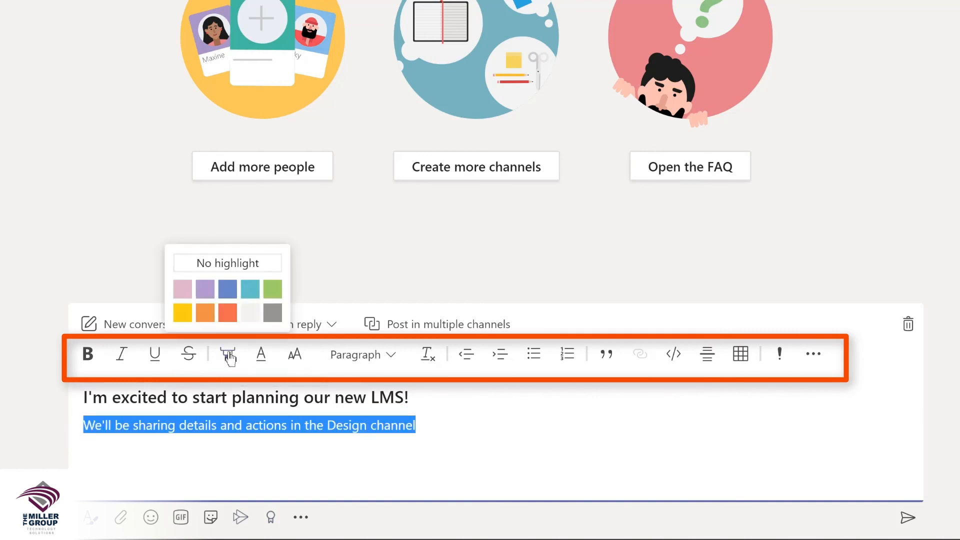
pyautogui.click(182, 314)
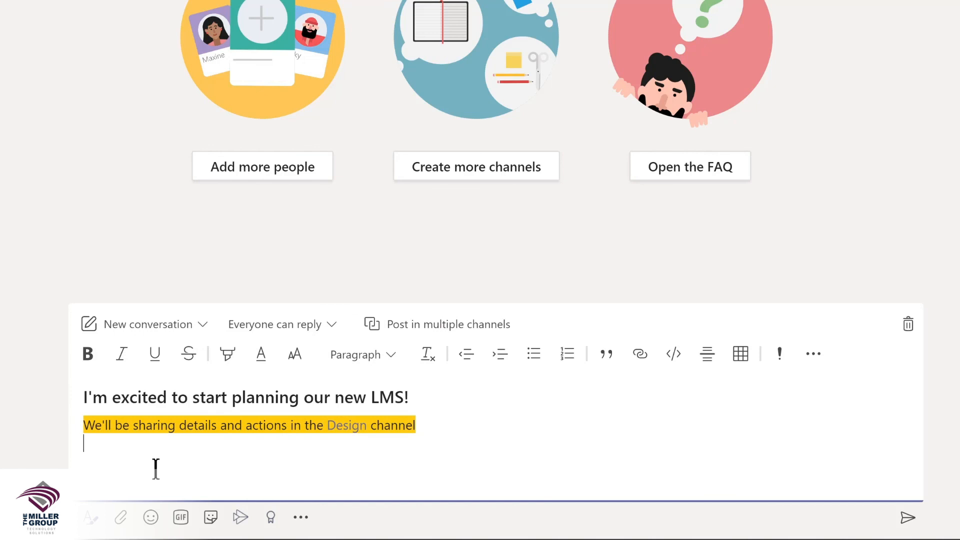
# Step: Insert a smiley emoji and a dancing-man GIF found by searching 'yay' into the draft
pyautogui.click(152, 518)
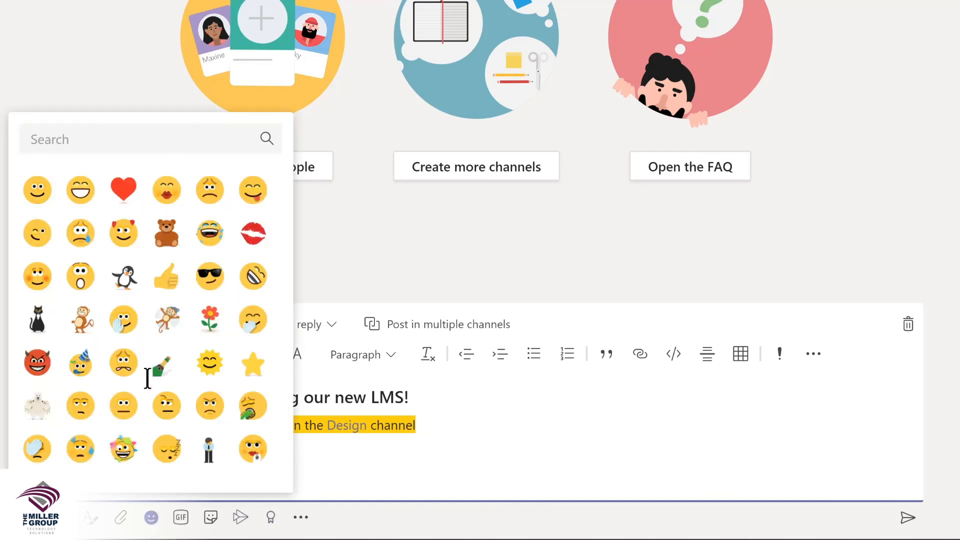
pyautogui.click(44, 199)
pyautogui.click(181, 518)
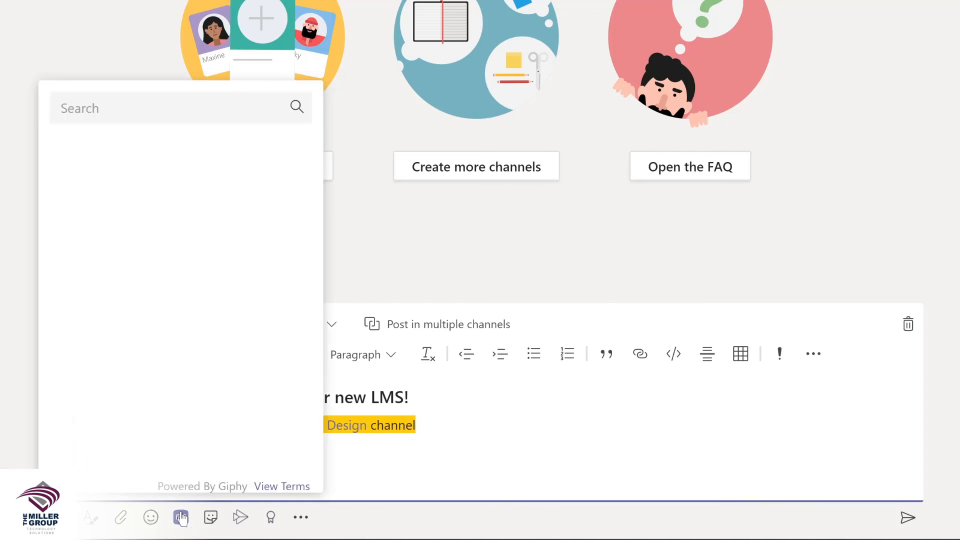
pyautogui.write('yay')
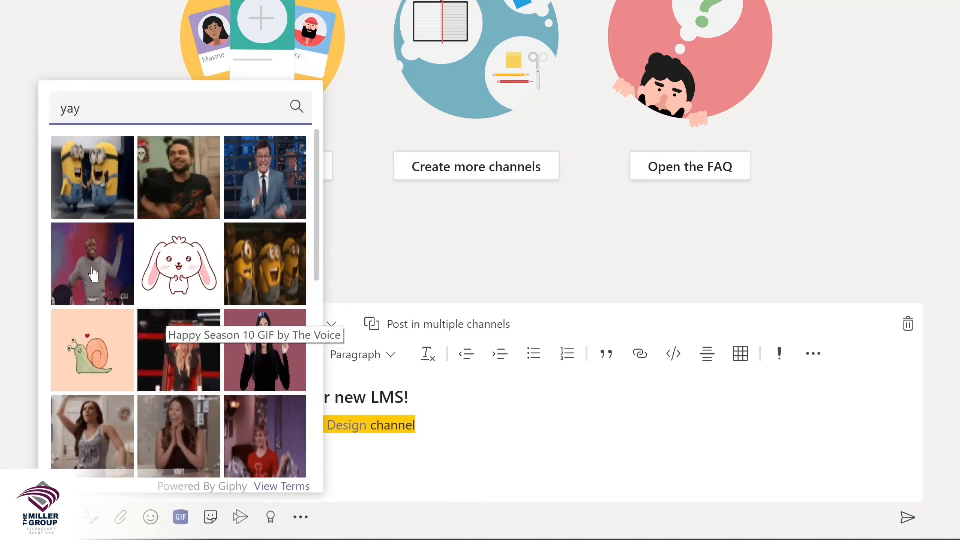
pyautogui.click(77, 272)
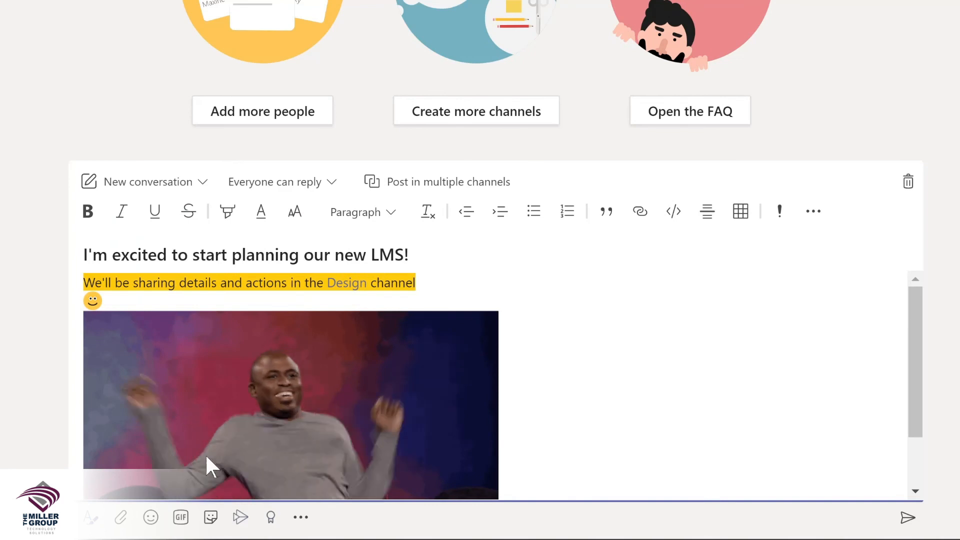
# Step: Add the OH YEAH! sticker to the draft
pyautogui.click(211, 520)
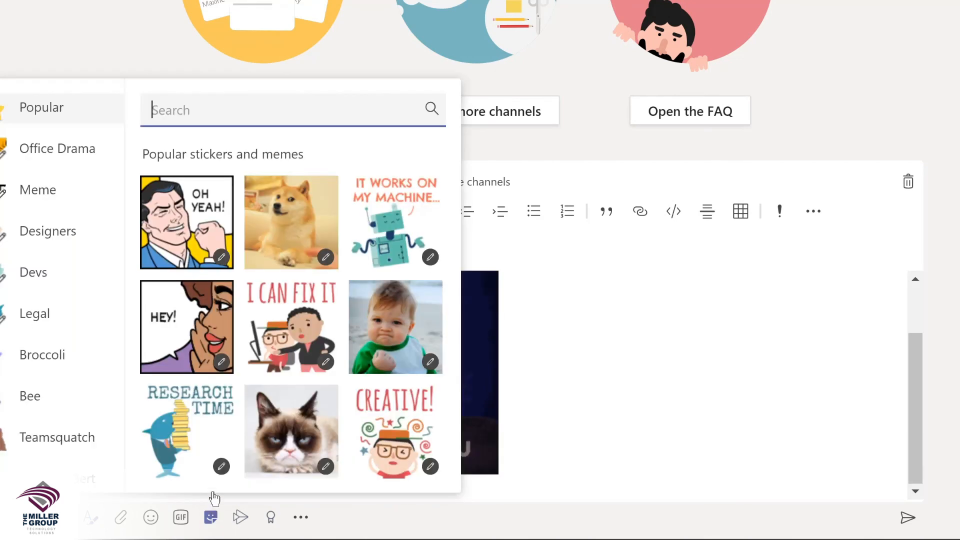
pyautogui.click(178, 255)
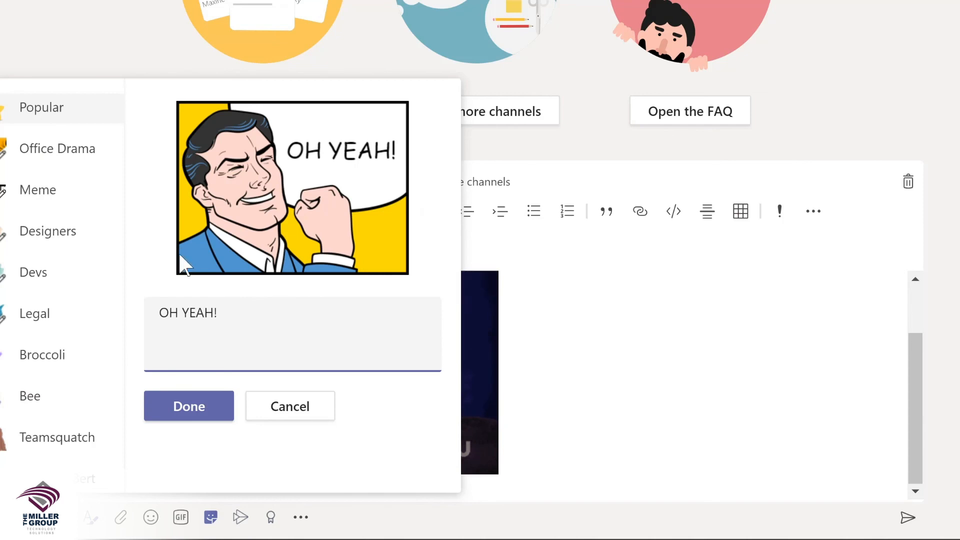
pyautogui.click(188, 405)
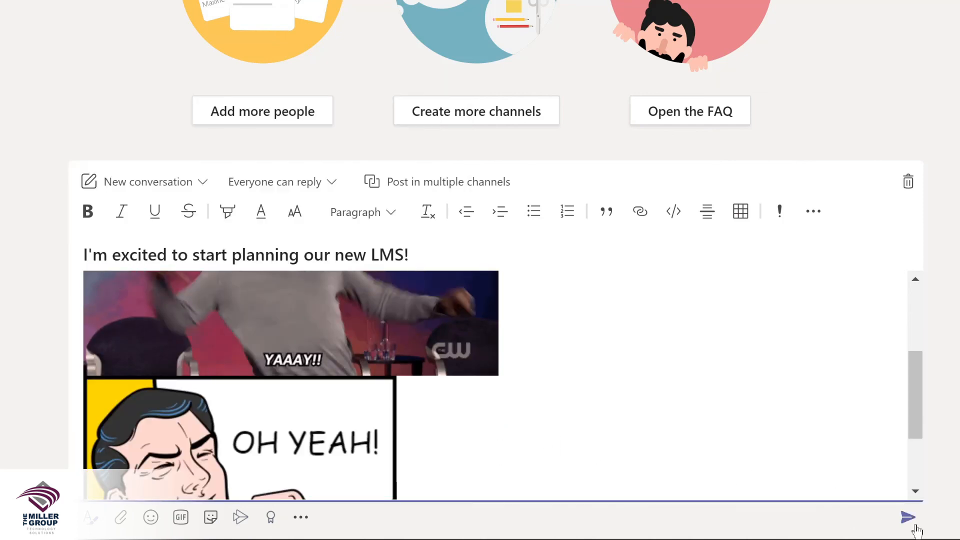